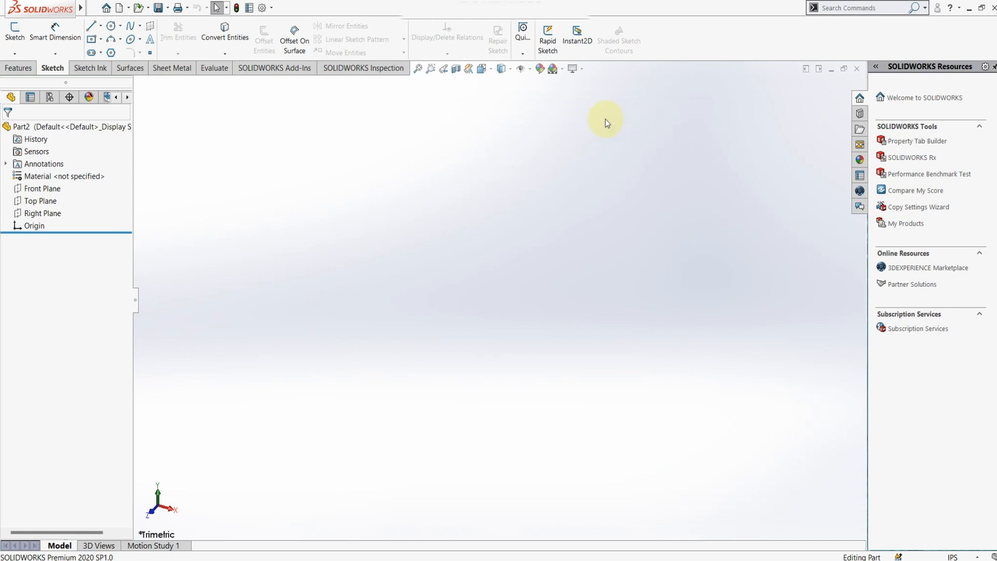
click(139, 39)
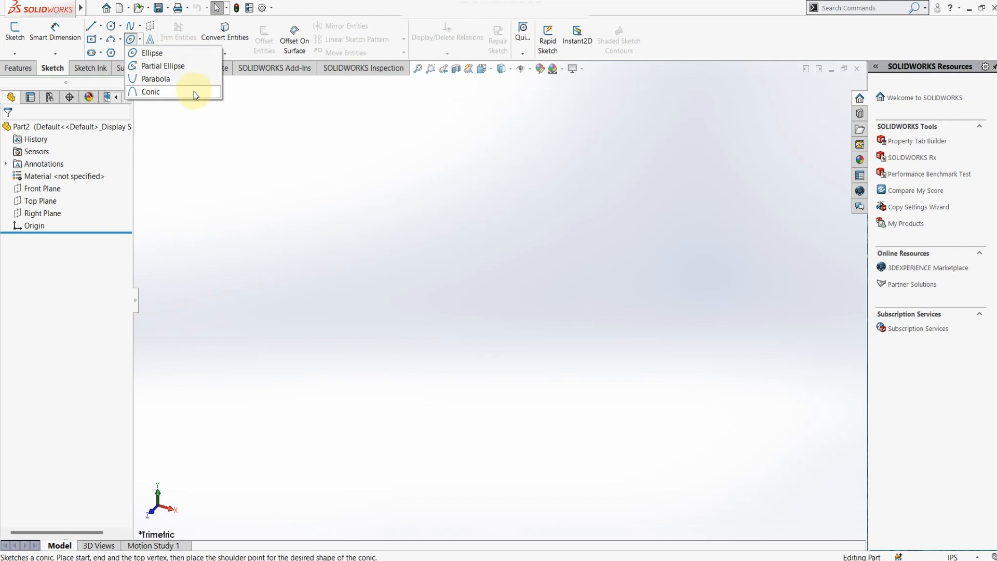
click(208, 137)
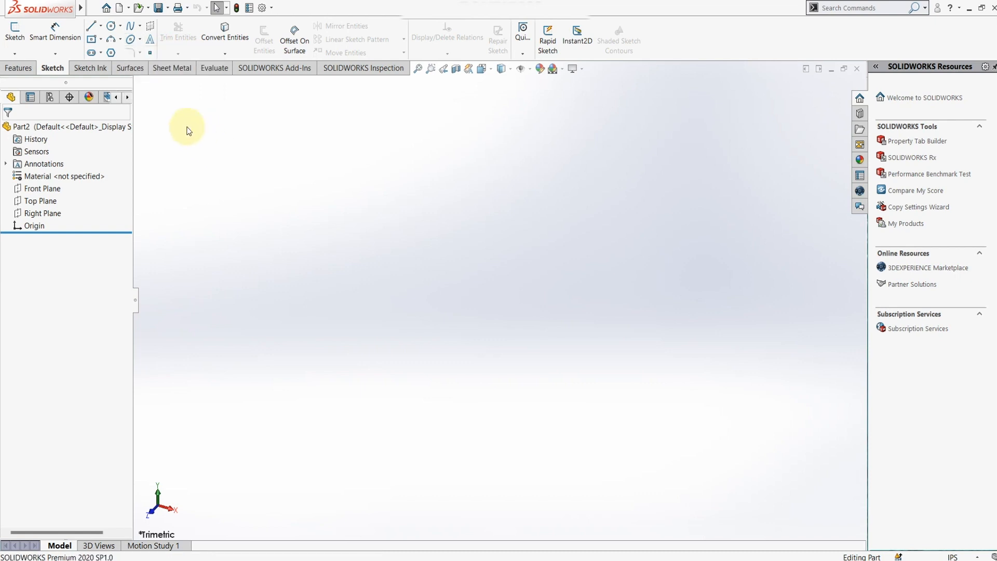
- Start a sketch on the Front Plane and draw a horizontal ellipse beside the origin with radii of about 1.54 and 0.39 in
click(14, 30)
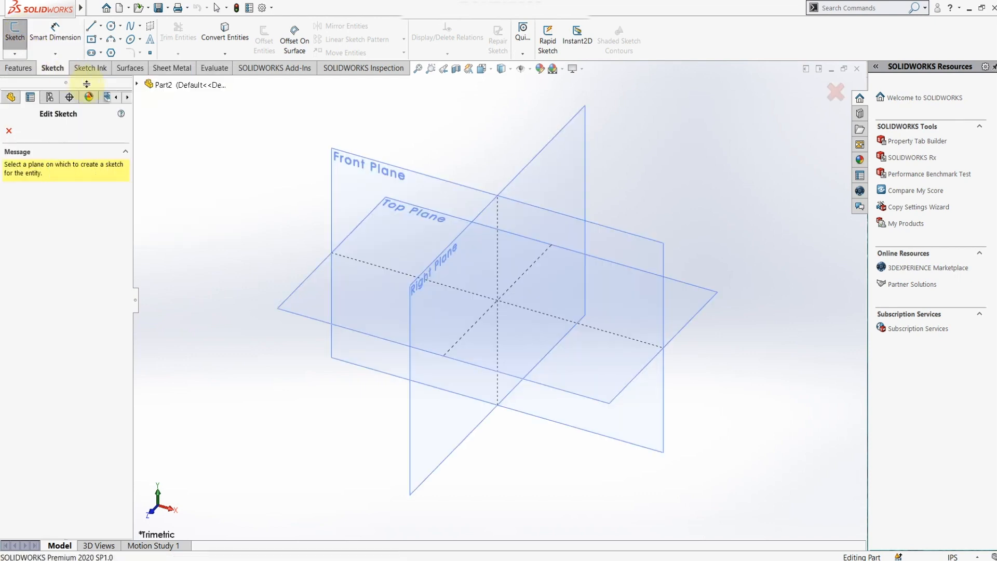
click(347, 171)
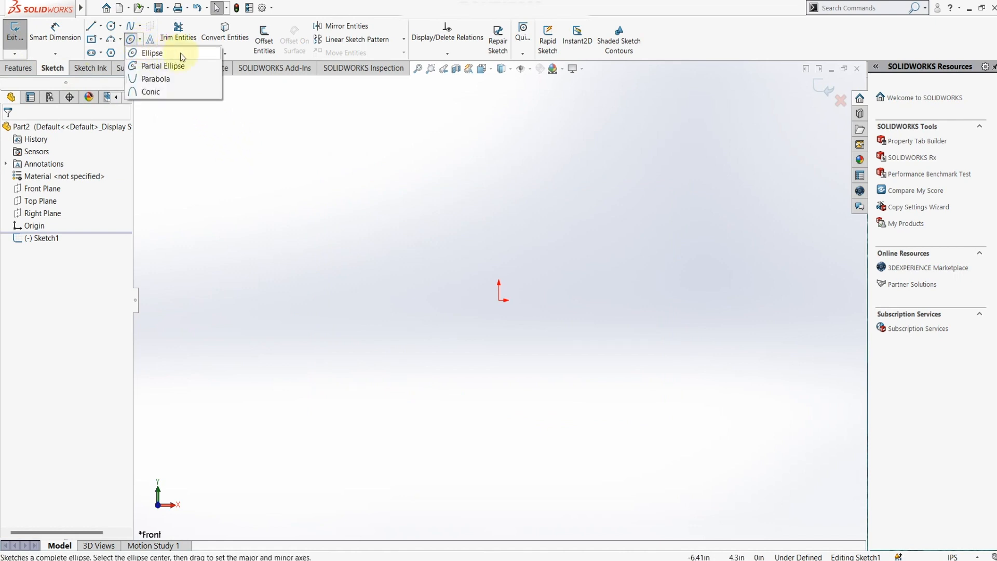
click(182, 53)
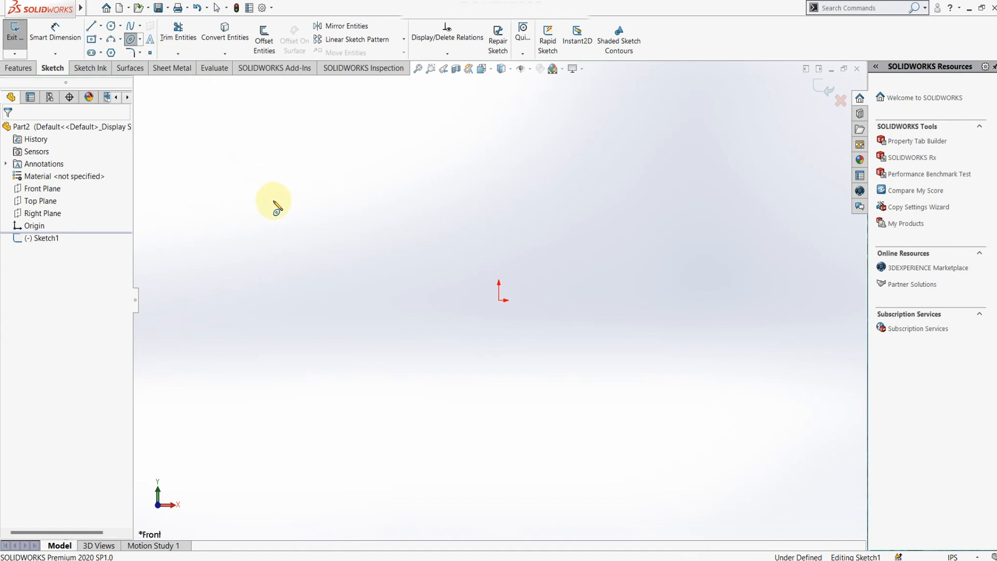
click(290, 278)
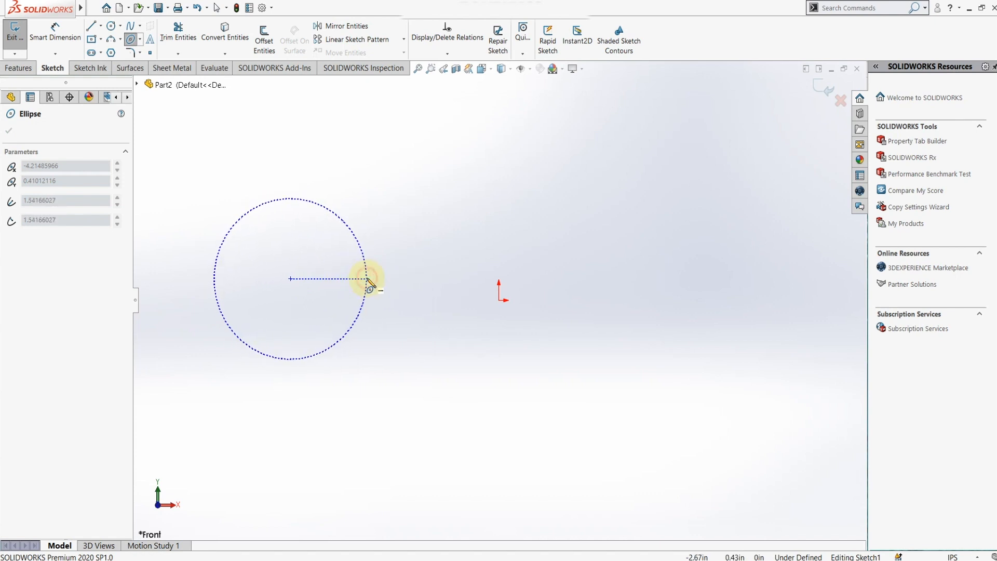
click(367, 279)
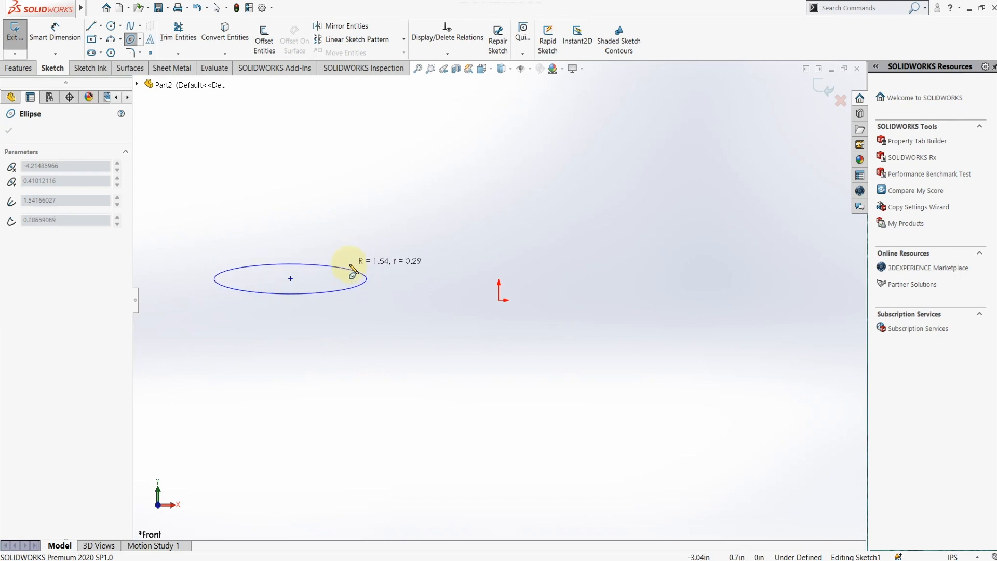
click(353, 259)
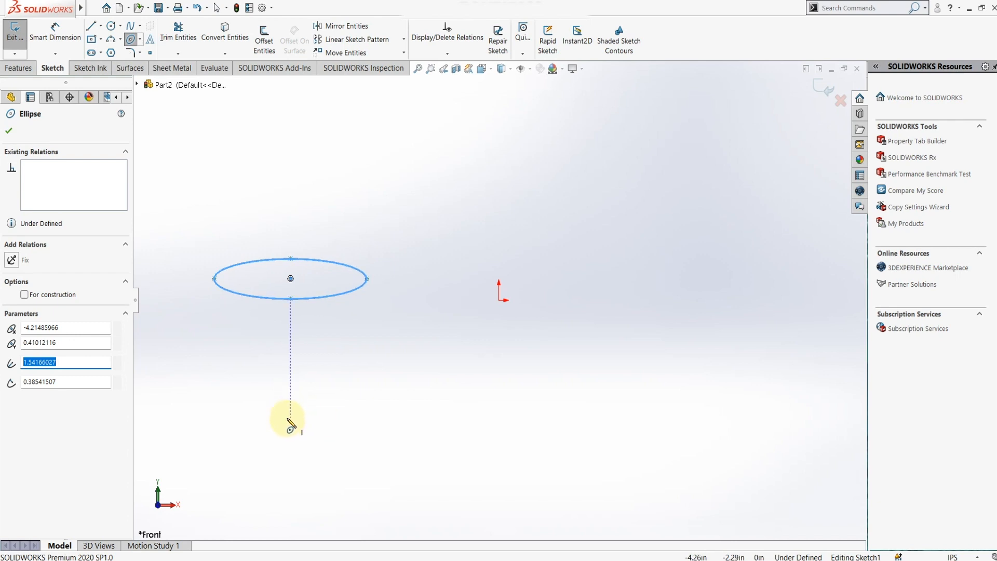
key(Escape)
- Select the ellipse and set its centre X coordinate to -2.00 in
click(263, 297)
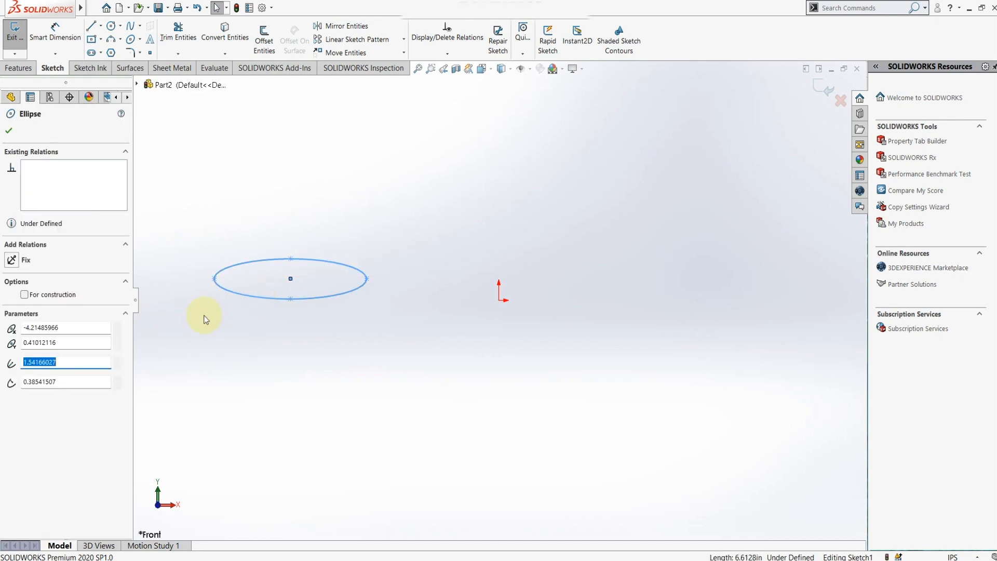
click(89, 328)
text(-)
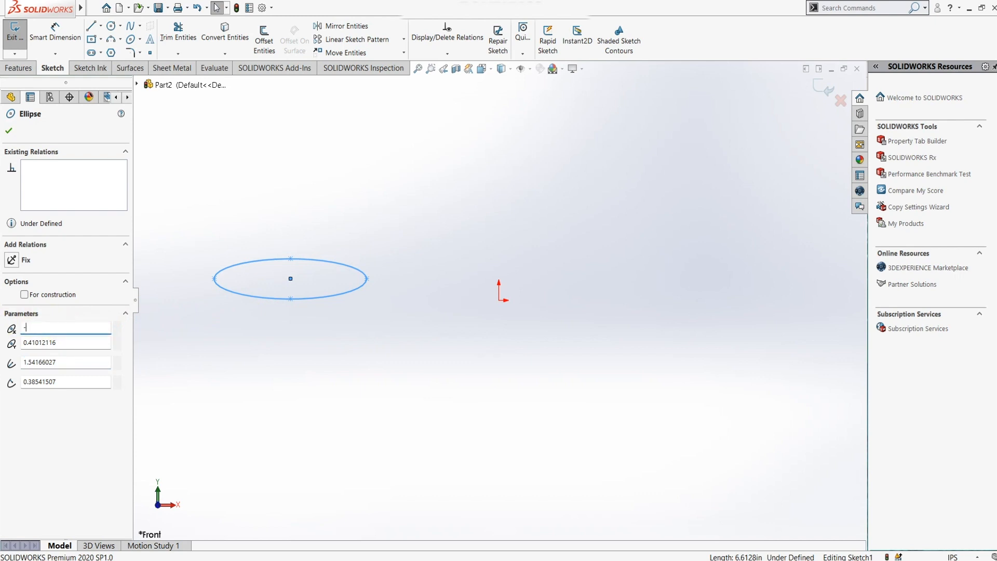
text(2.00)
key(Return)
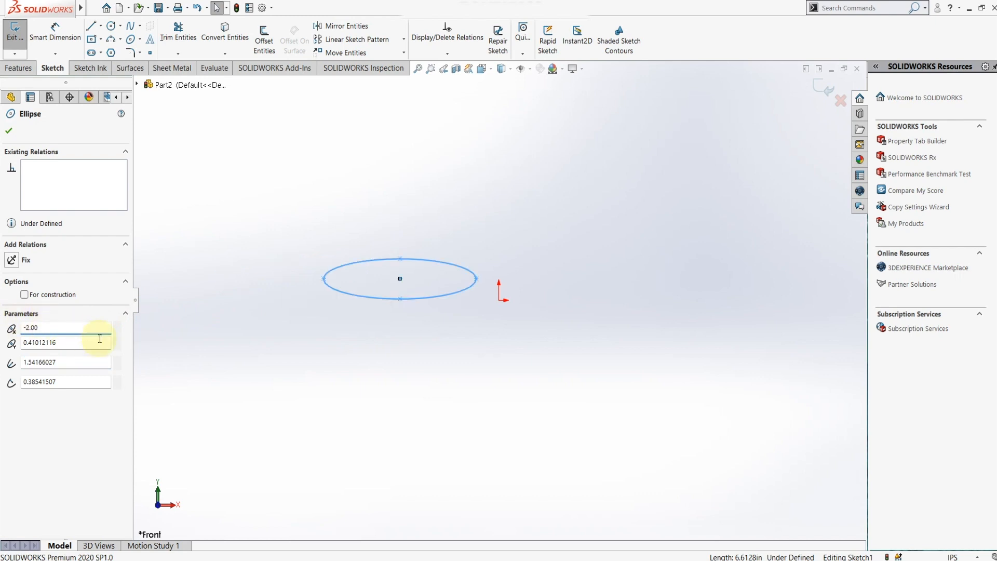
- Set the ellipse's centre coordinates to X -5.00 in and Y 1.00 in
text(-5.00)
key(Return)
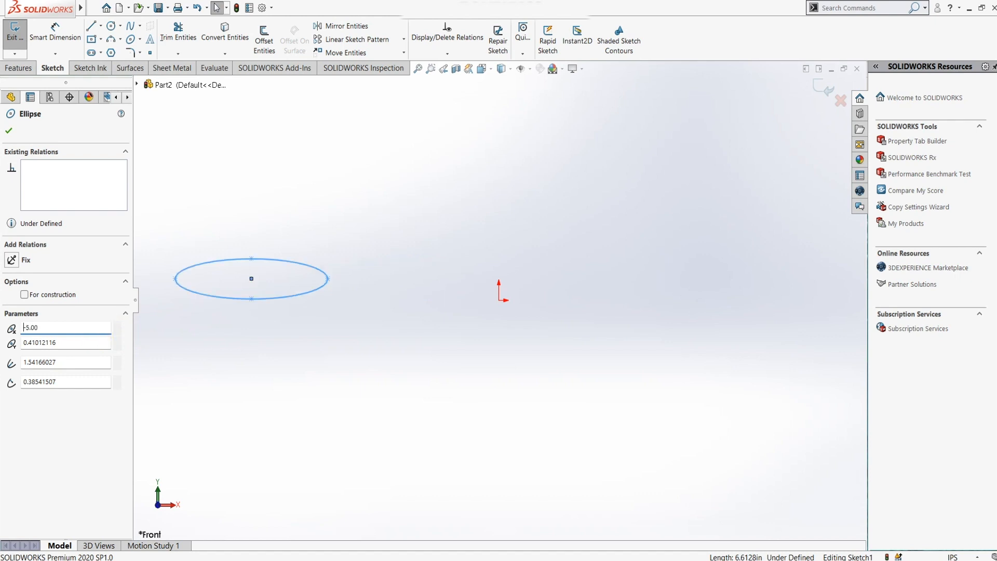
double_click(99, 348)
text(1)
key(Return)
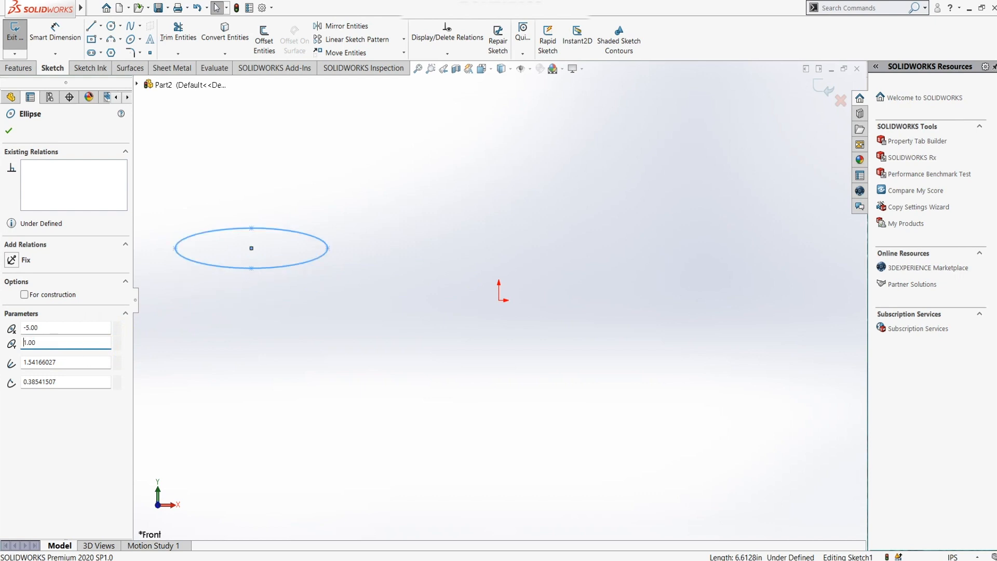
- Set the ellipse's major radius to 2.00 in and minor radius to 0.50 in, then deselect it
double_click(87, 362)
text(2)
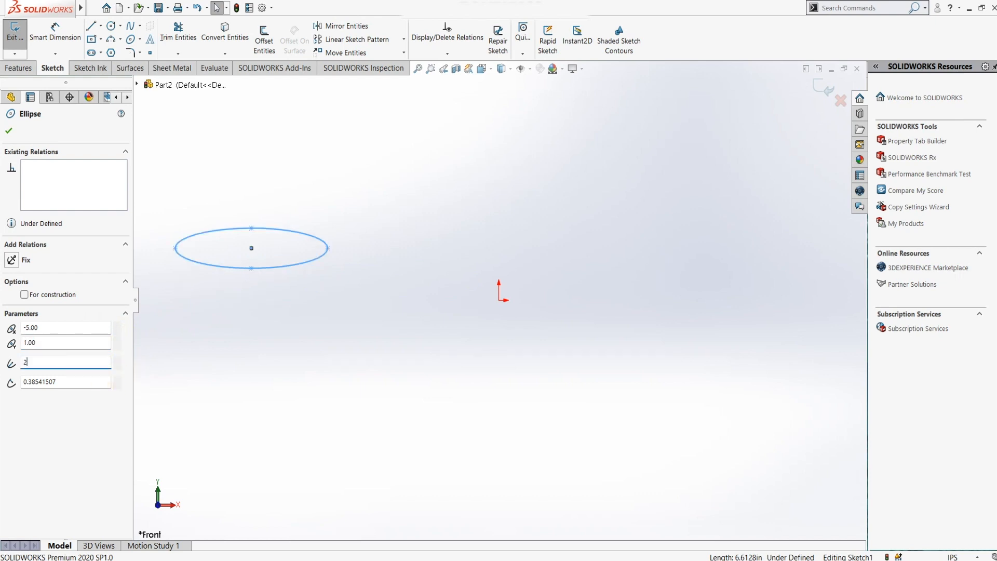
key(Return)
double_click(89, 381)
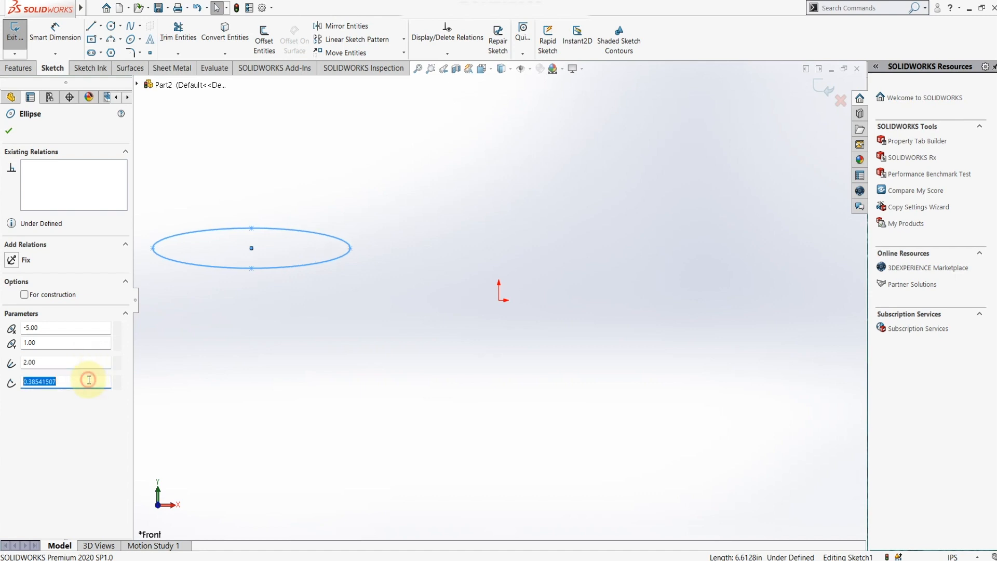
text(0.5)
key(Return)
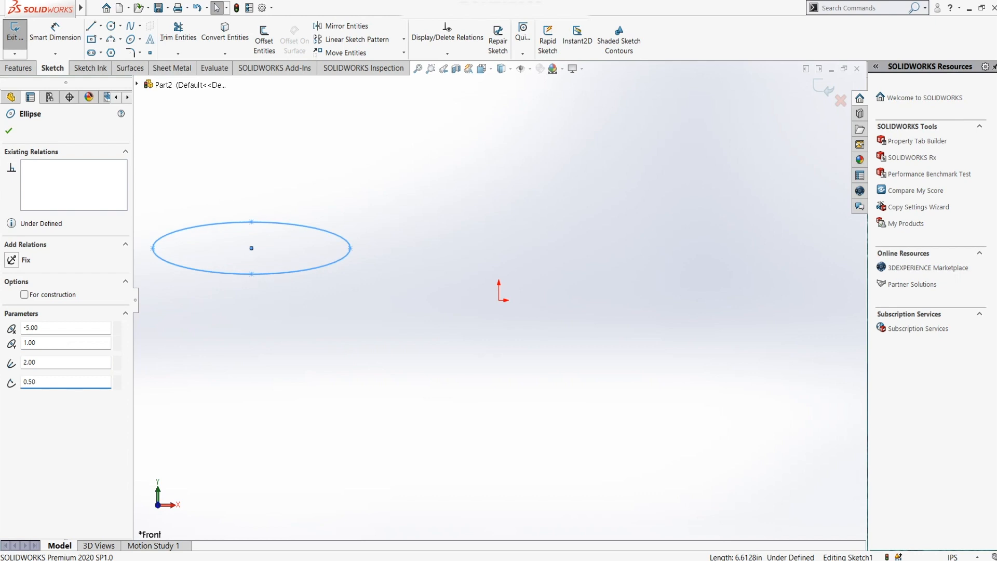
click(197, 324)
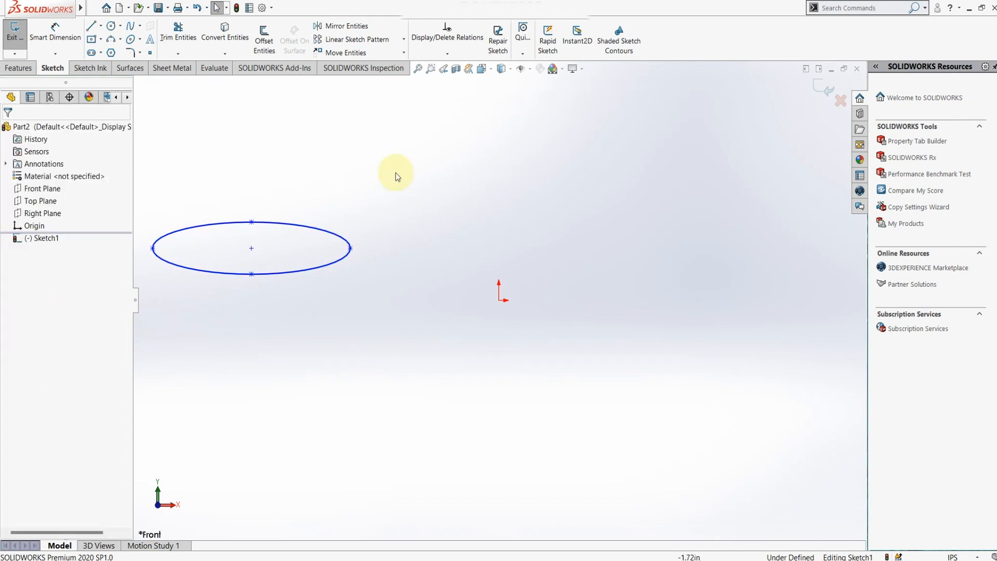
- Sketch a partial ellipse vertically aligned below the full ellipse, with radii of 2 and about 0.59 in, sweeping about 253°
click(140, 39)
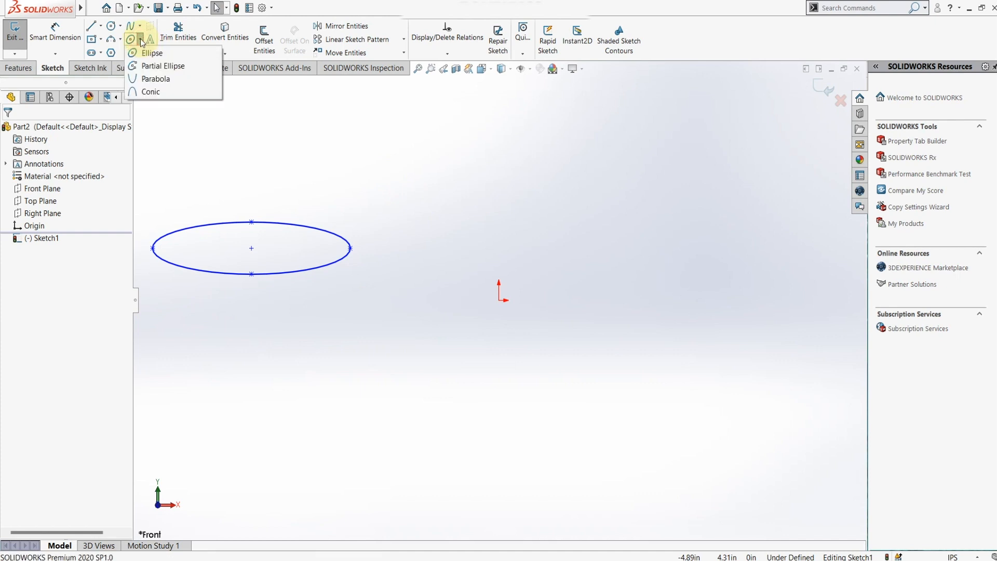
click(192, 64)
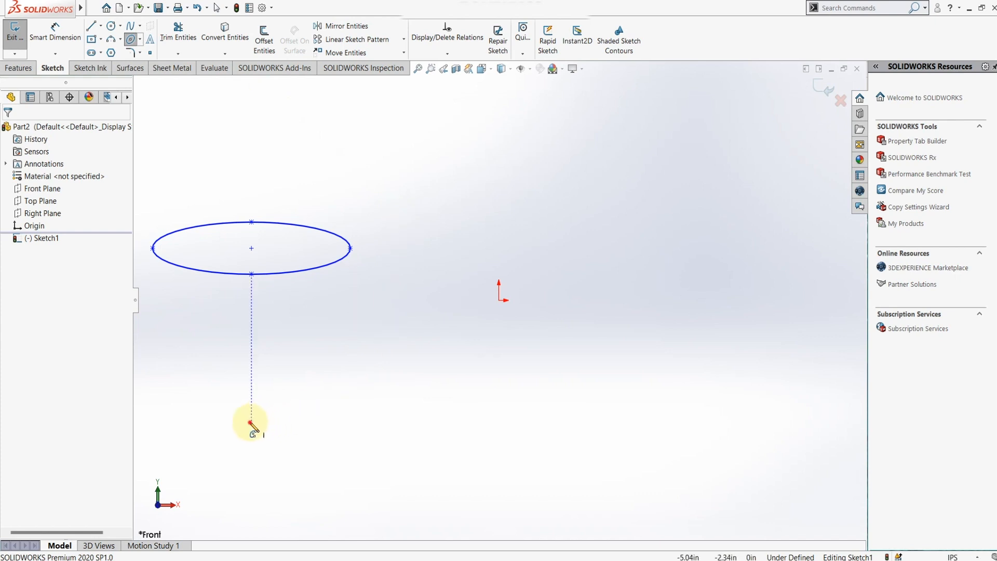
click(251, 422)
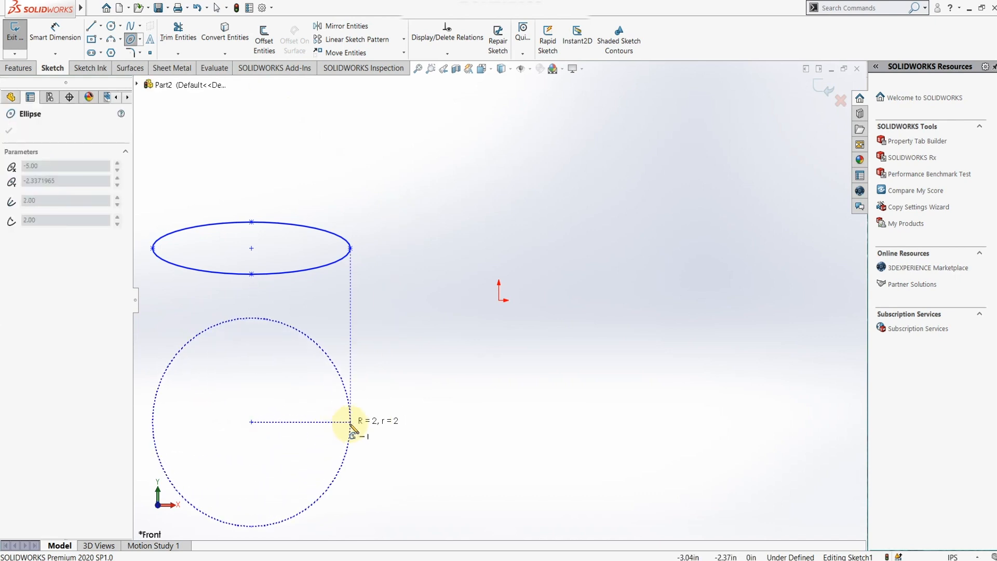
click(351, 422)
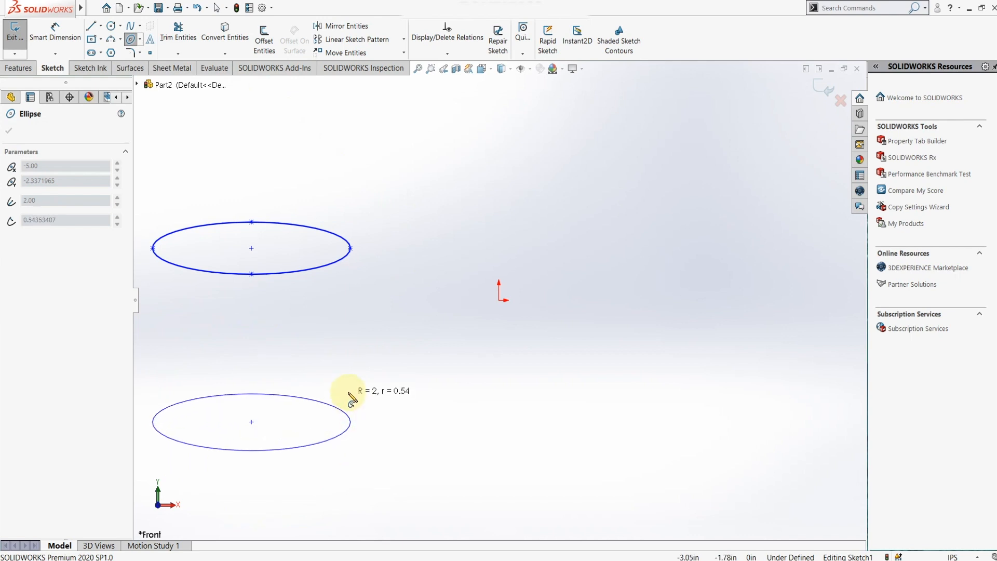
click(351, 397)
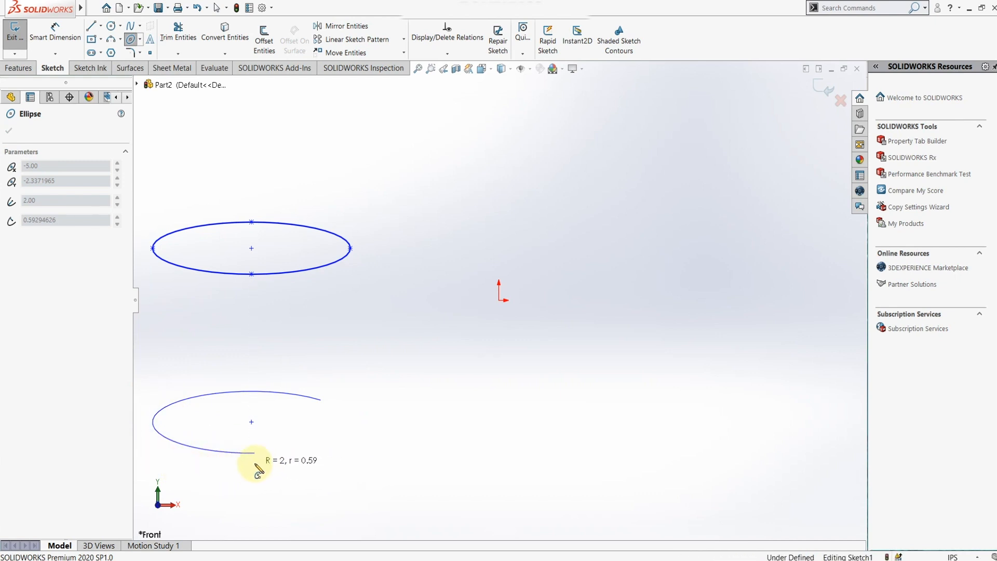
click(257, 466)
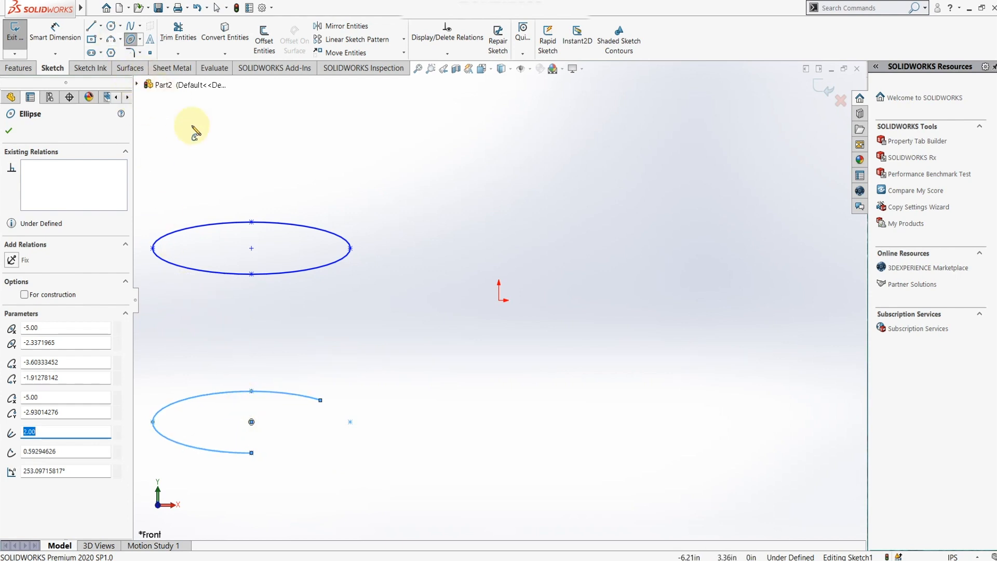
key(Escape)
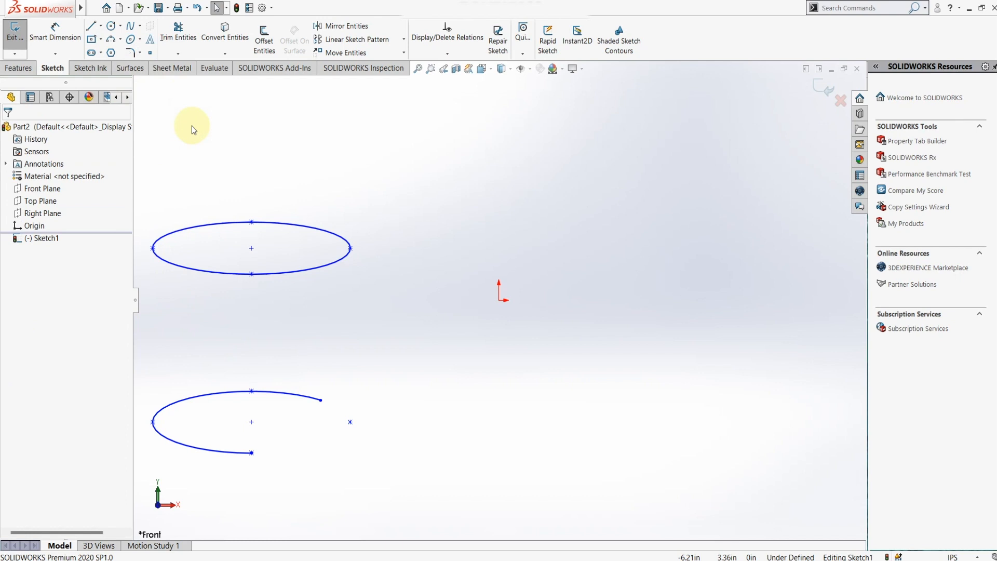
- Draw a vertical line about 0.87 in long above the full ellipse, aligned with its centre
click(93, 26)
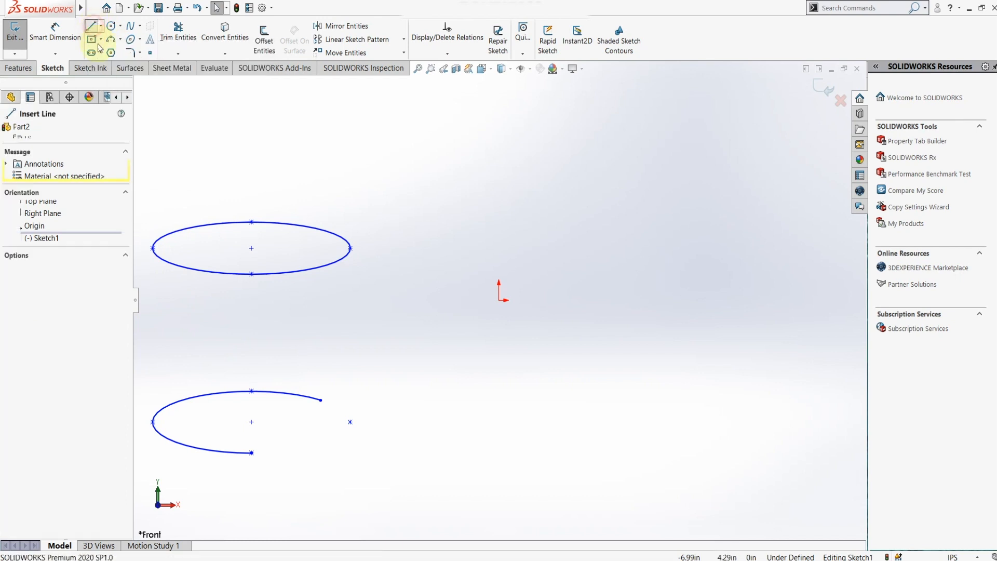
click(251, 120)
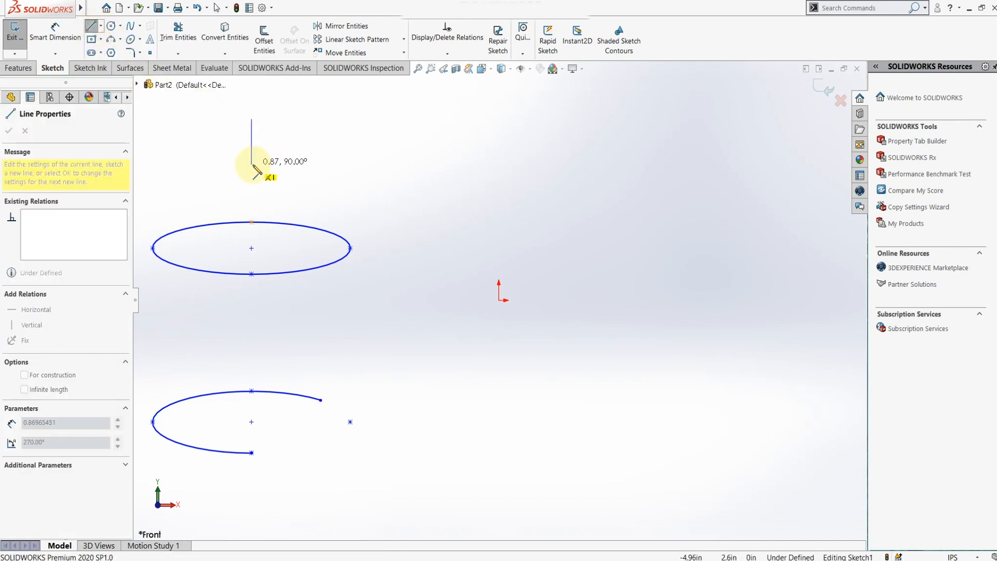
click(251, 164)
key(Escape)
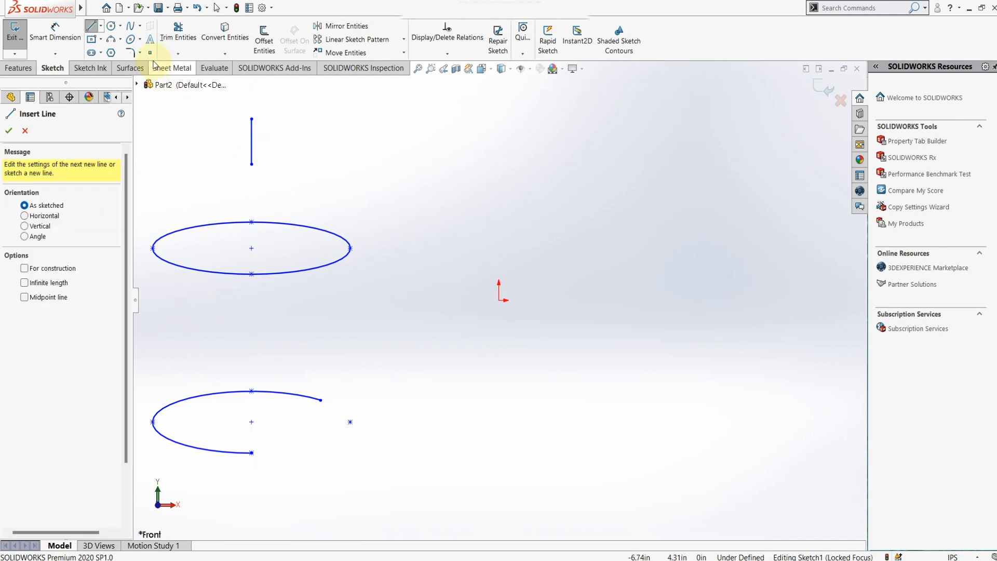
- Sketch a 270° partial ellipse centred on the vertical line's midpoint, with radii of about 0.43 and 2 in, ending at the line's lower endpoint
click(141, 41)
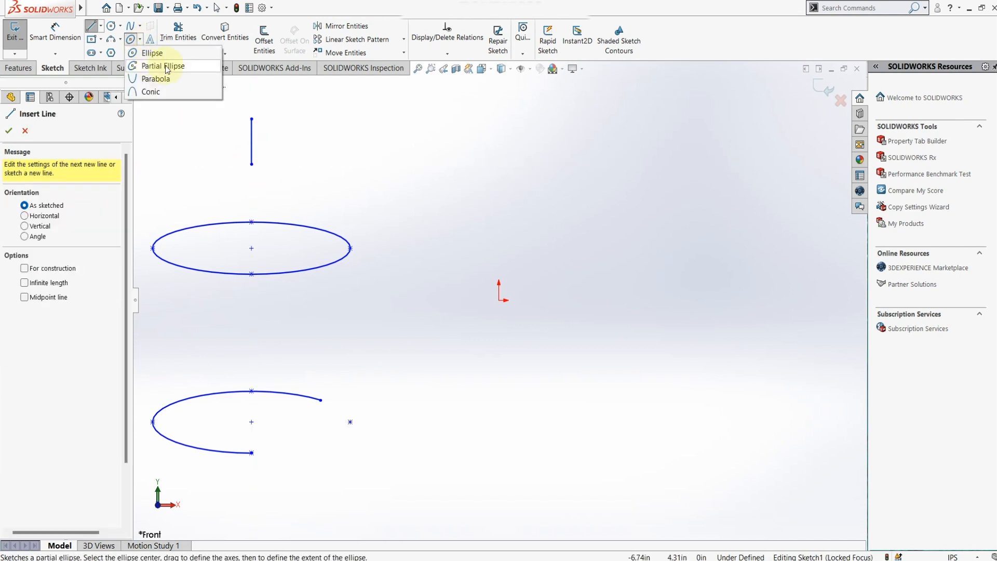
click(187, 66)
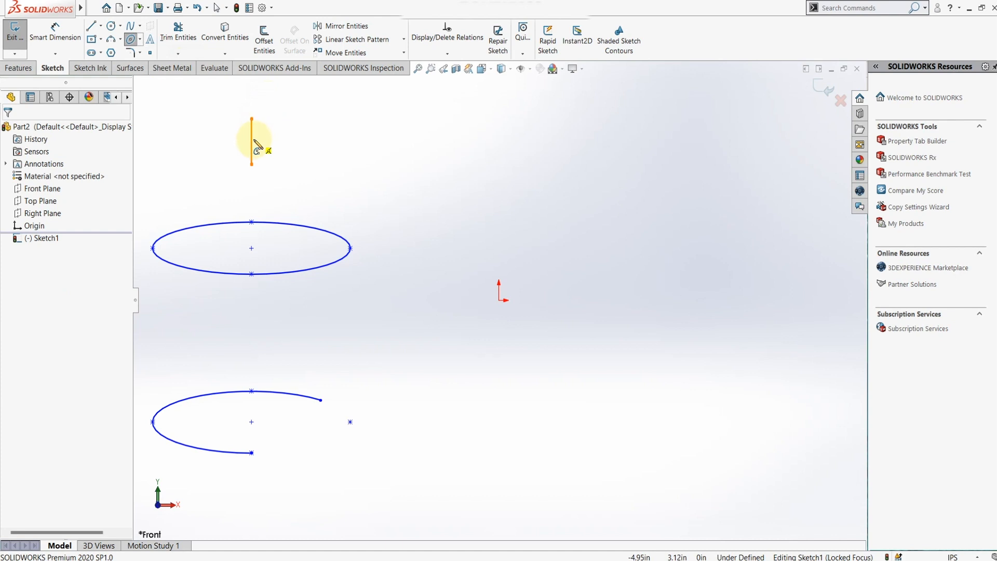
click(251, 141)
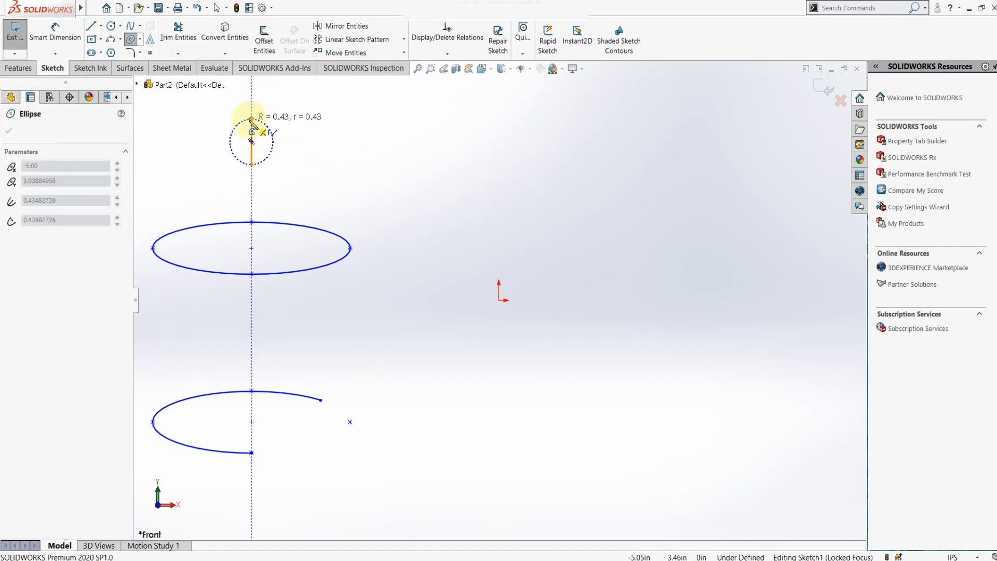
click(253, 120)
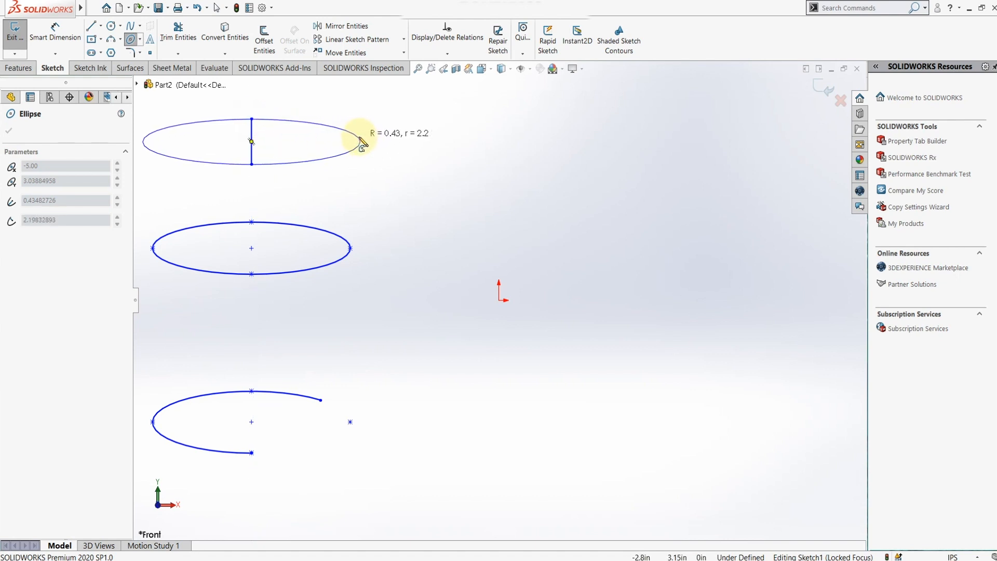
click(340, 139)
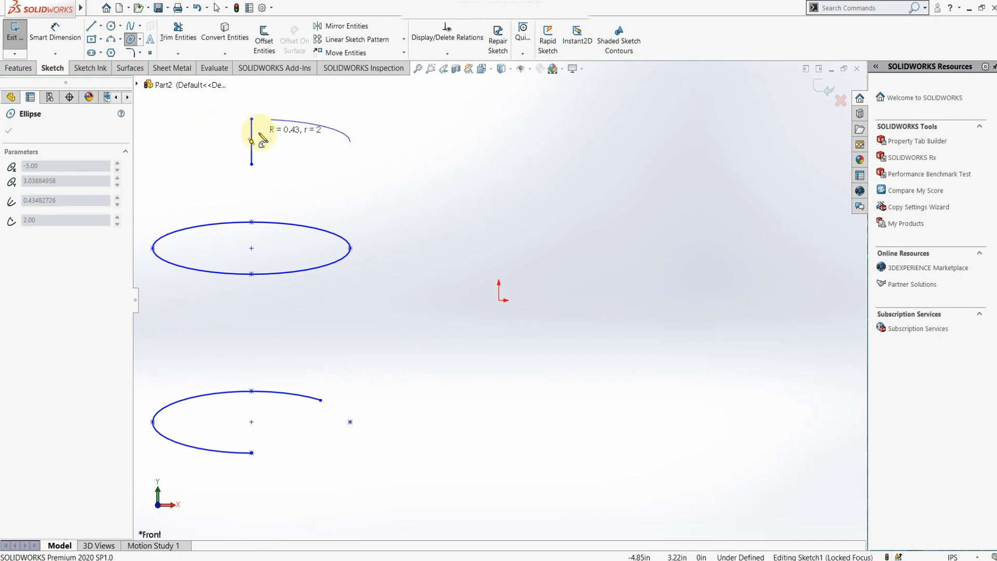
click(251, 164)
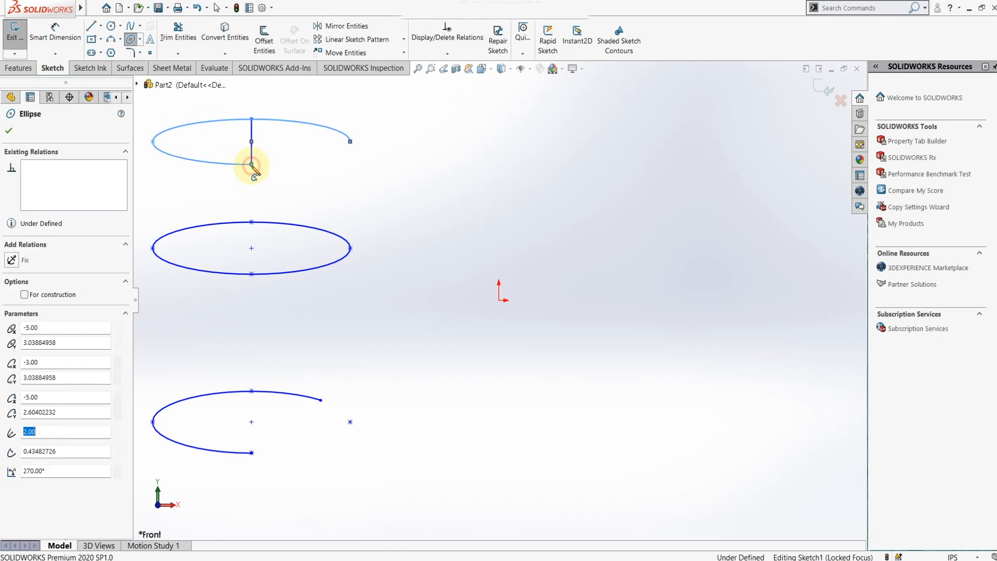
key(Escape)
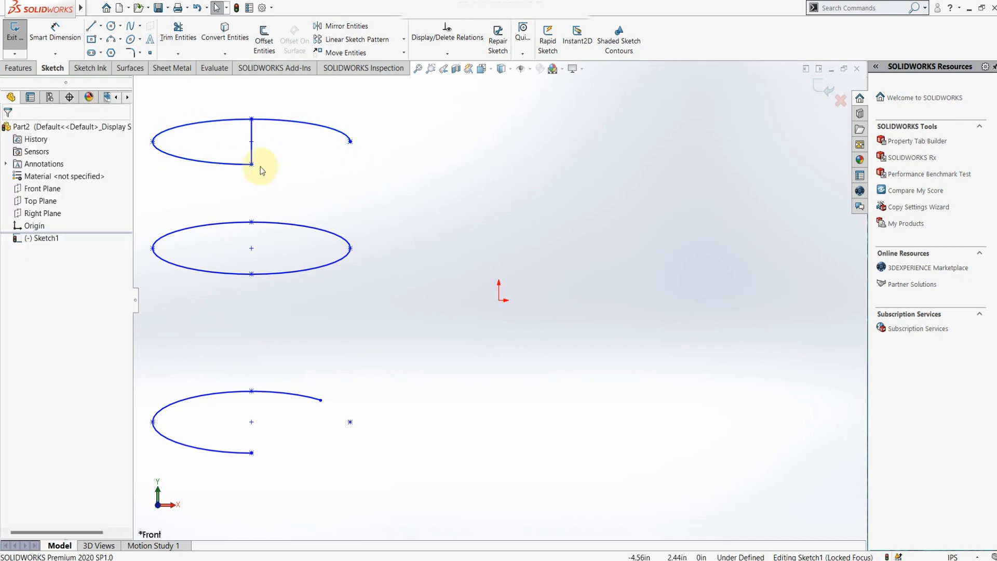
- Sketch an upward-opening parabola below the origin with its apex about 1.23 in under the focus, running from about (5.92, 1.50) to (-0.99, -0.51)
click(139, 39)
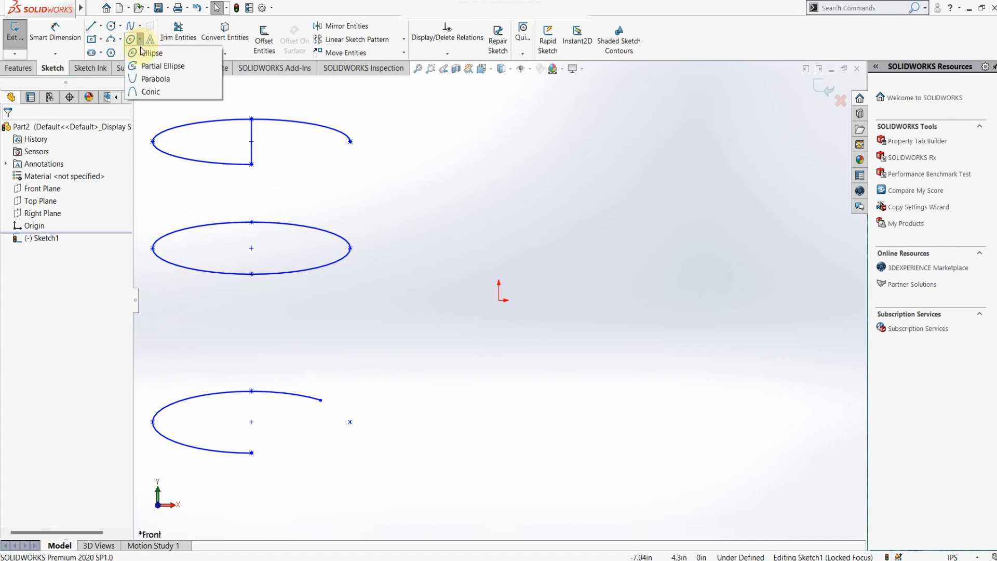
click(156, 79)
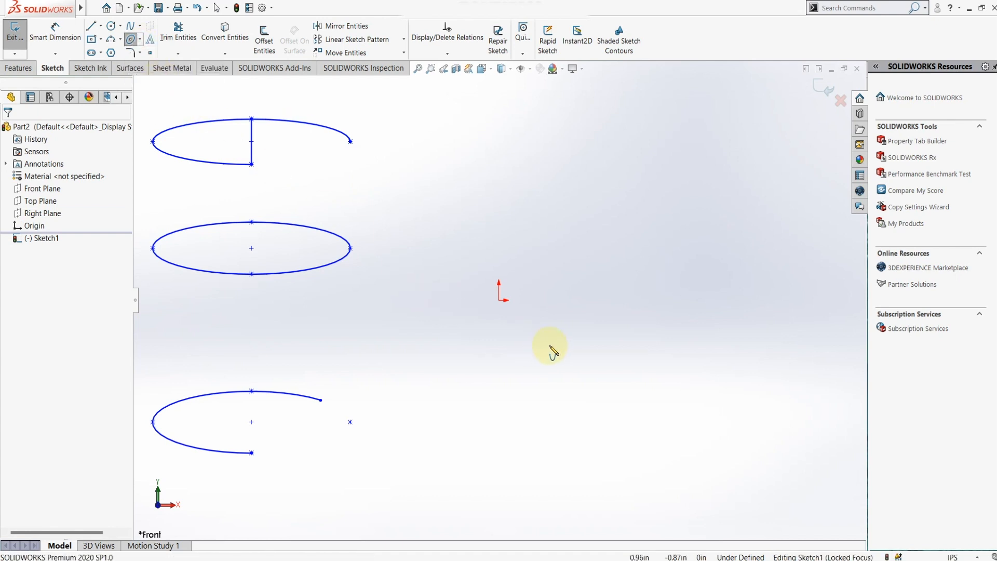
click(585, 343)
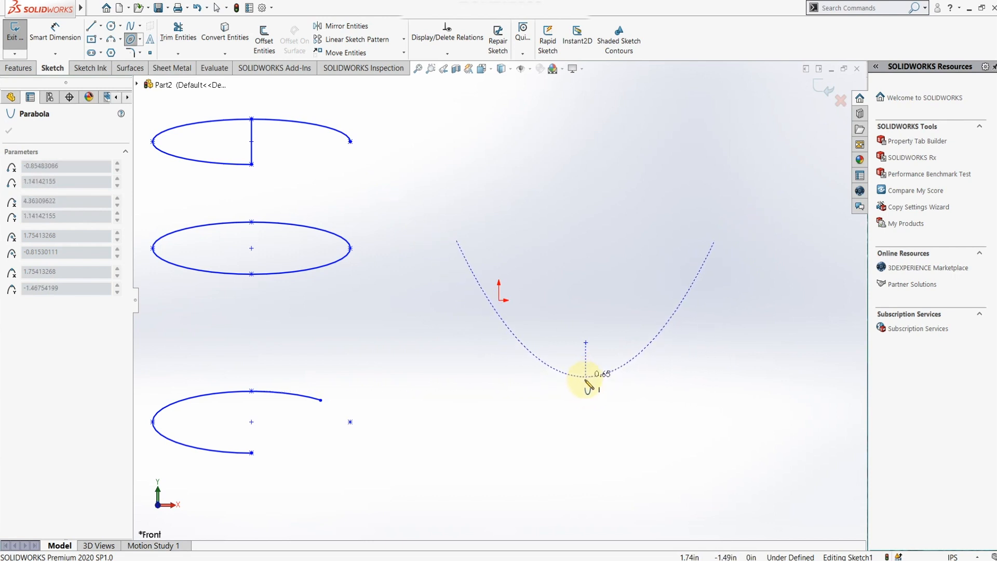
click(585, 408)
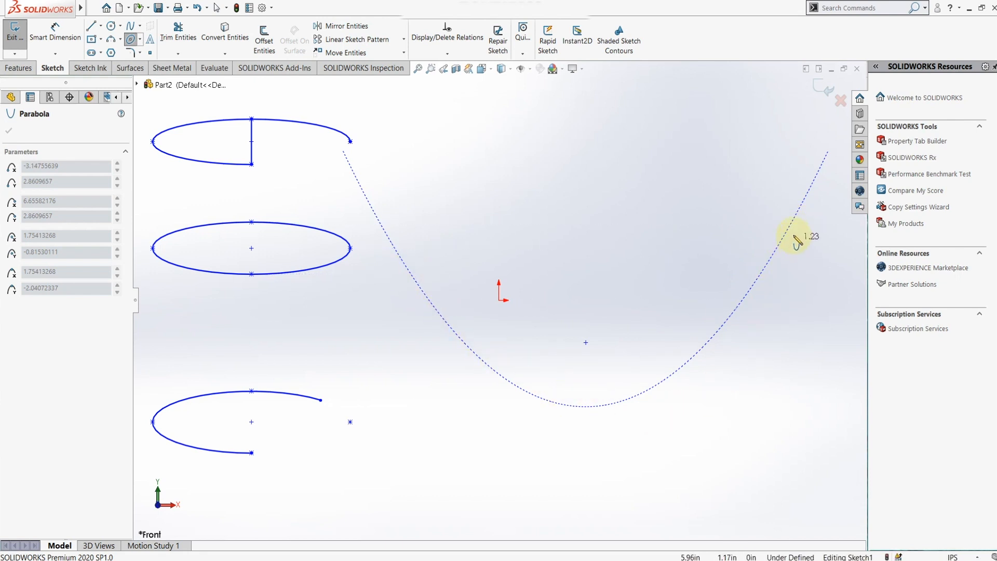
click(791, 223)
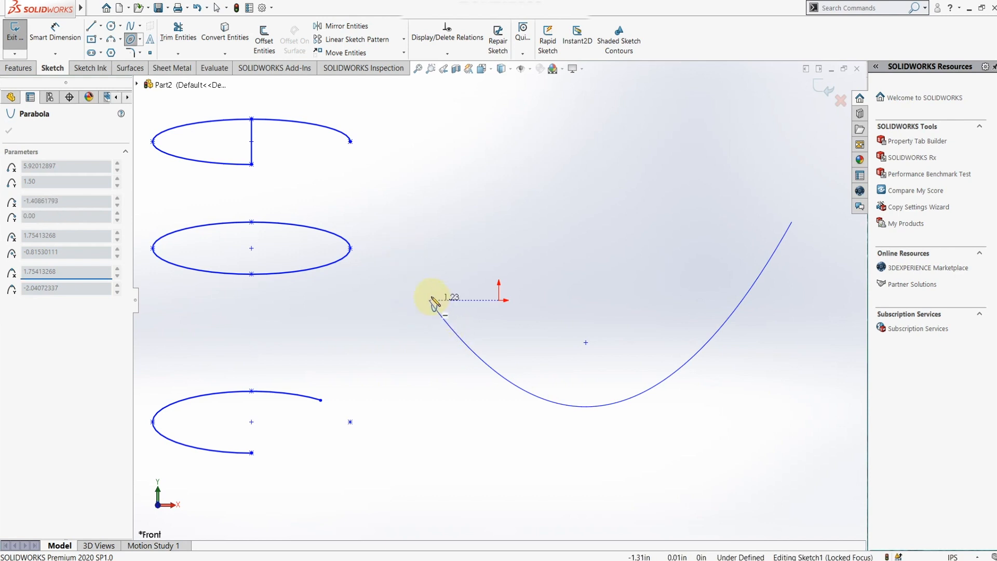
click(448, 328)
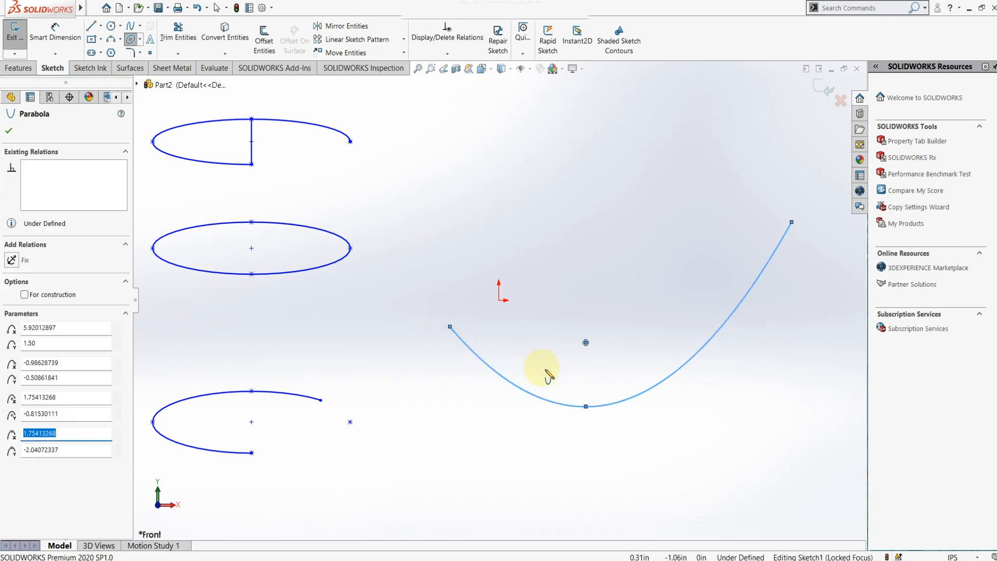
key(Escape)
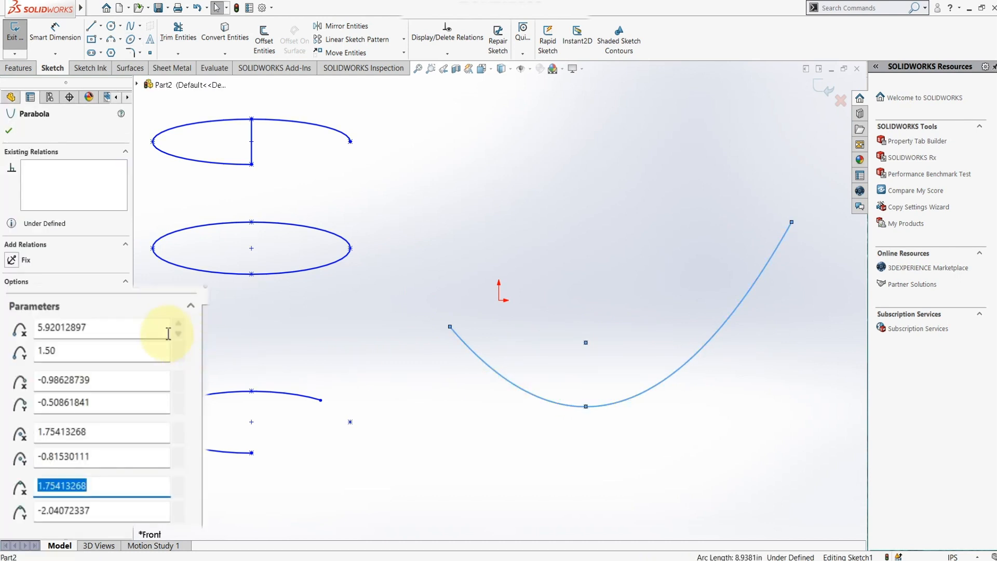
- Raise the parabola's start X coordinate to about 6.42, and nudge its end X coordinate up and back down
click(178, 324)
click(178, 324)
click(178, 324)
click(178, 324)
click(178, 324)
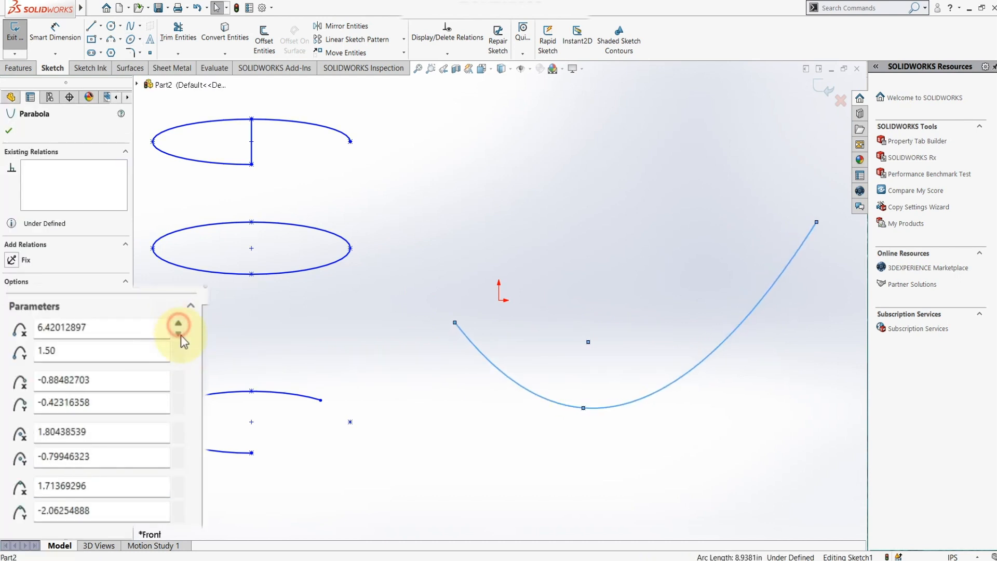
click(178, 376)
click(178, 387)
click(178, 376)
click(178, 387)
- Nudge the parabola's focus X coordinate up to about 2.10, then down to about 1.70
click(178, 427)
click(178, 428)
click(178, 428)
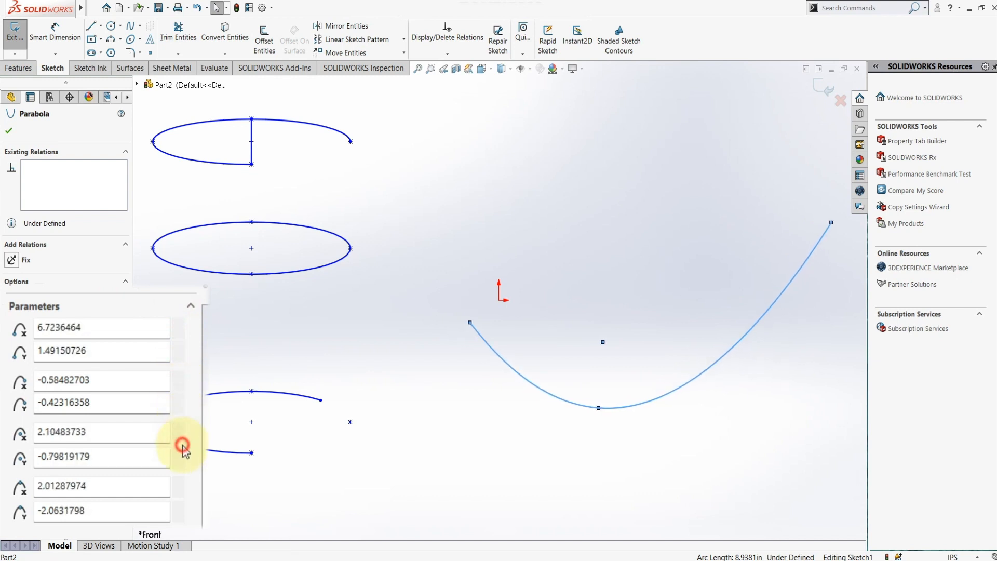
click(178, 438)
click(178, 438)
click(178, 439)
click(178, 438)
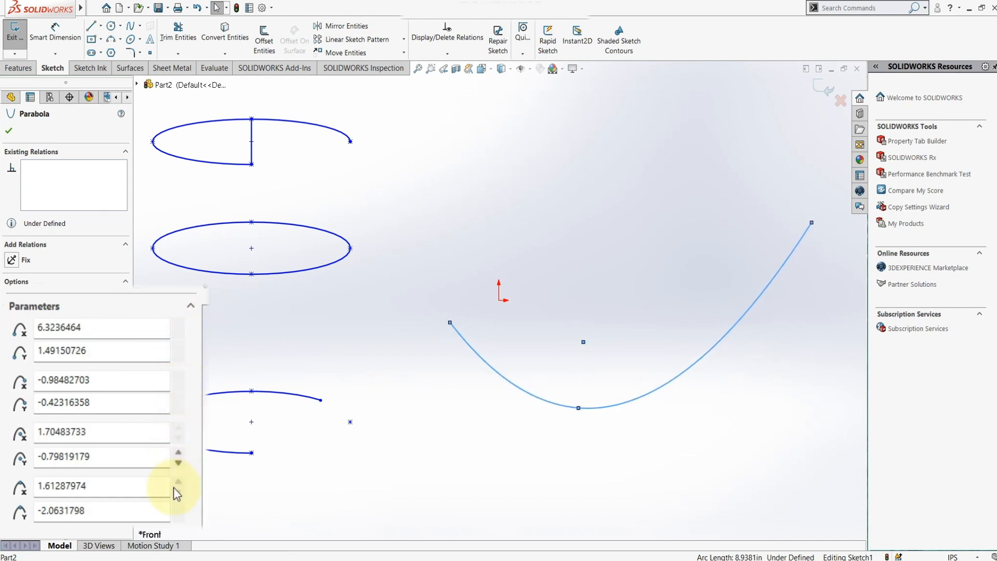
- Nudge the parabola's apex X coordinate up and down, ending at about 1.51
click(178, 482)
click(178, 482)
click(178, 482)
click(178, 492)
click(178, 492)
click(178, 492)
click(178, 492)
- Raise the parabola's apex Y coordinate to about -1.76, lower it to about -2.46, and deselect the curve
click(178, 507)
click(178, 507)
click(178, 506)
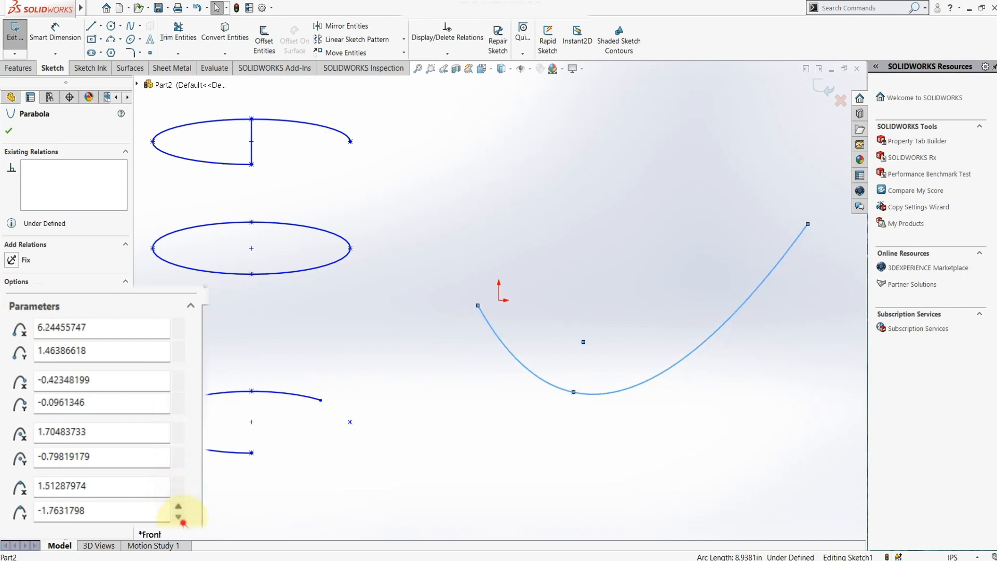
click(178, 517)
click(178, 517)
click(179, 516)
click(178, 516)
click(178, 517)
click(179, 517)
click(178, 516)
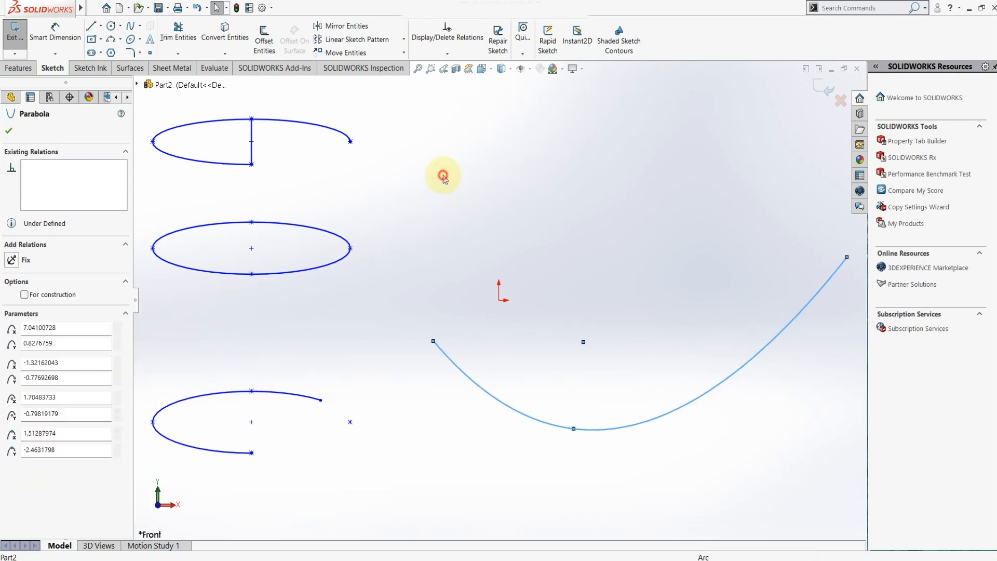
click(430, 200)
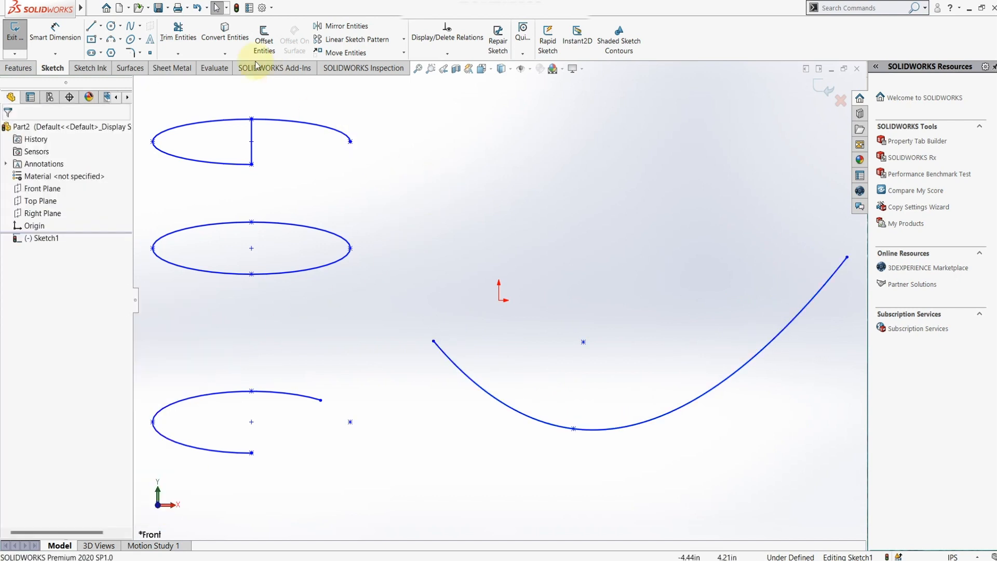
- Sketch a symmetric conic above the parabola with two level endpoints and its top vertex vertically aligned with the origin
click(139, 40)
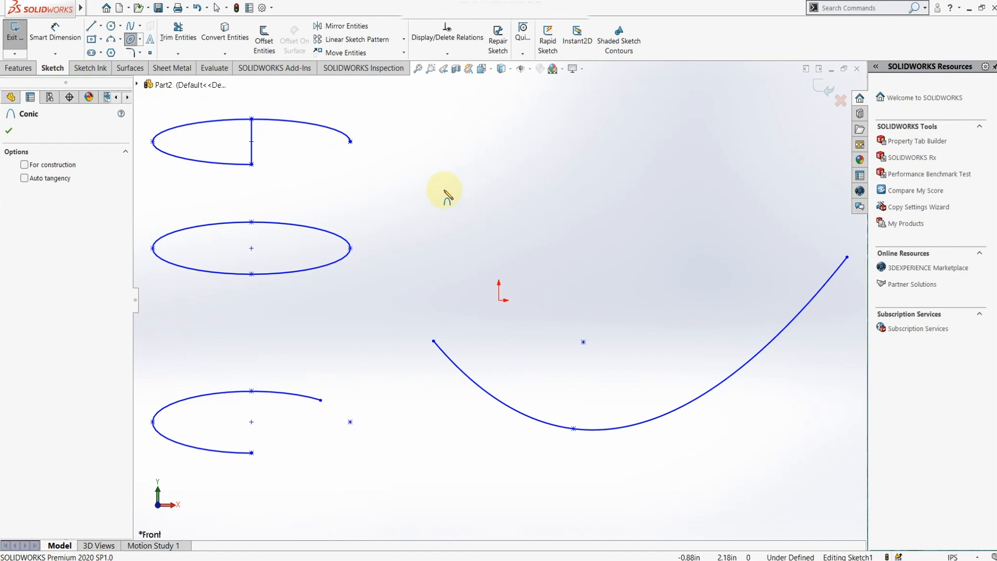
click(425, 201)
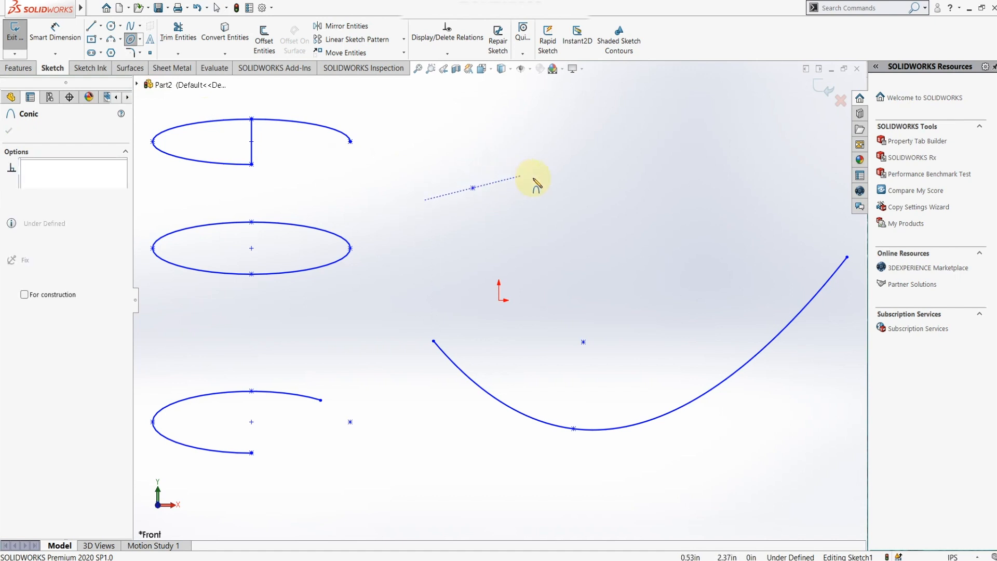
click(573, 201)
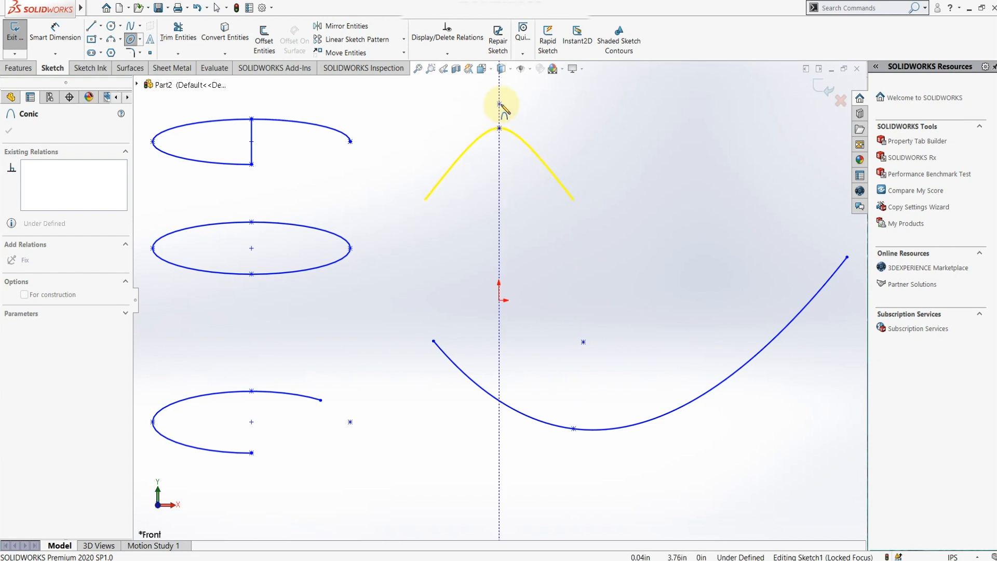
click(499, 104)
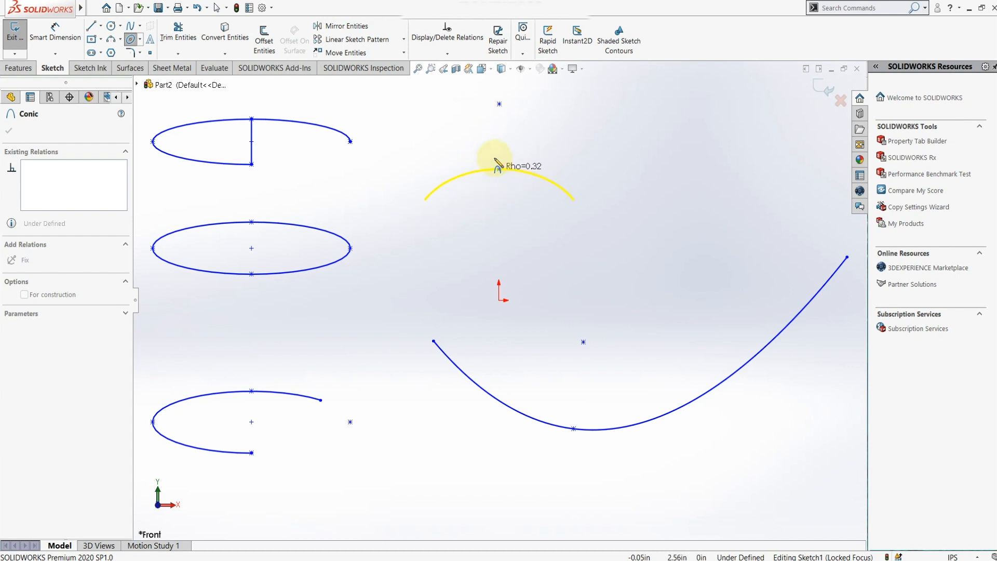
click(498, 136)
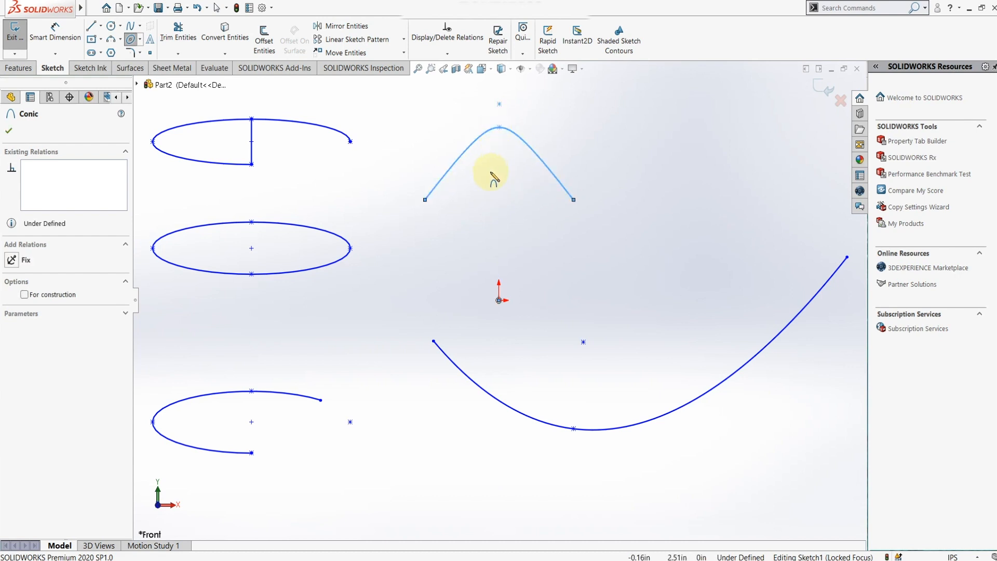
key(Escape)
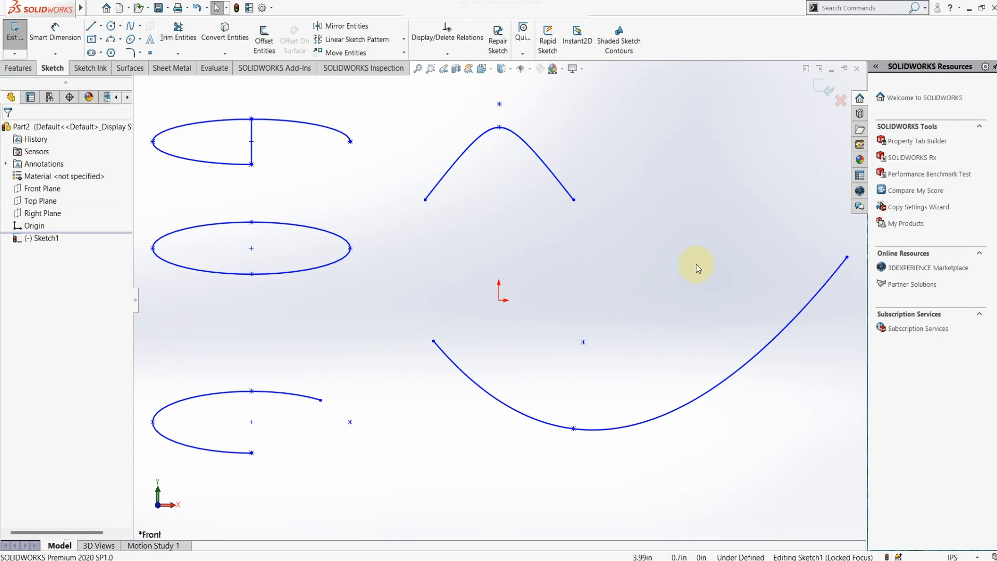
- Draw two connected lines forming an inverted V with sides about 2 in long in an empty area beyond the parabola
mouse_move(697, 267)
ctrl+middle_down()
mouse_move(681, 251)
mouse_move(445, 251)
mouse_move(462, 263)
mouse_move(513, 256)
mouse_move(414, 298)
mouse_move(265, 301)
ctrl+middle_up()
ctrl+middle_drag(333, 282, 287, 279)
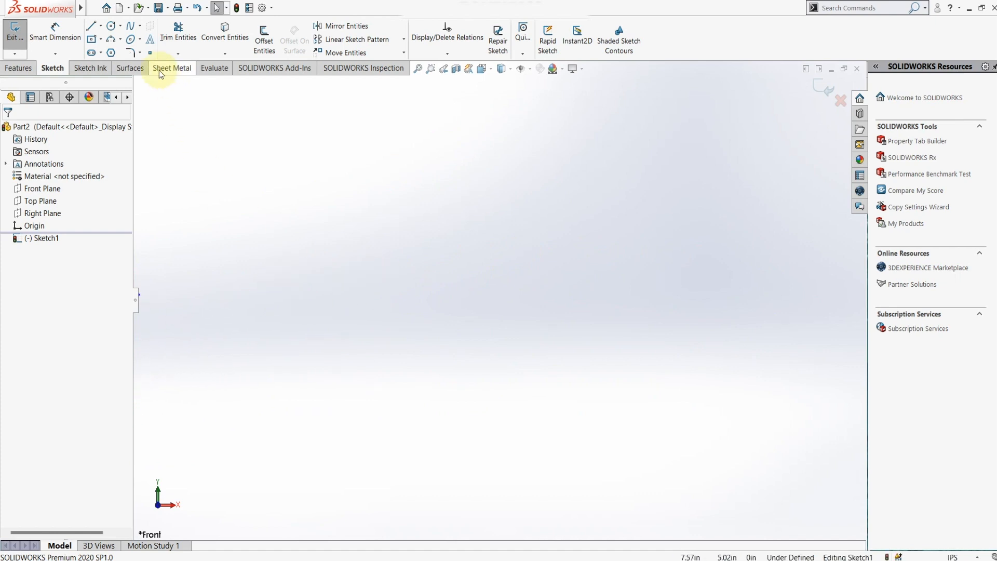
click(92, 27)
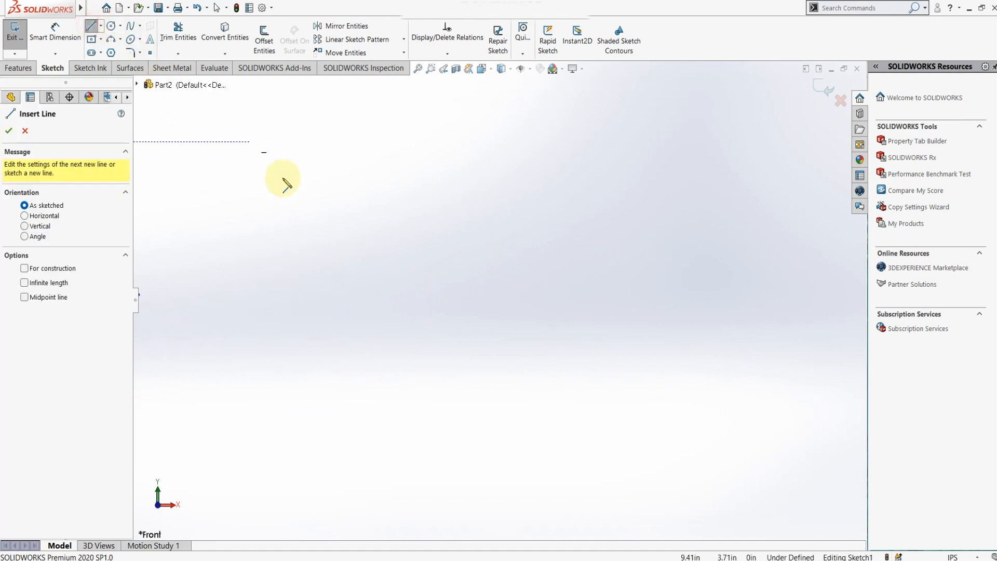
click(236, 285)
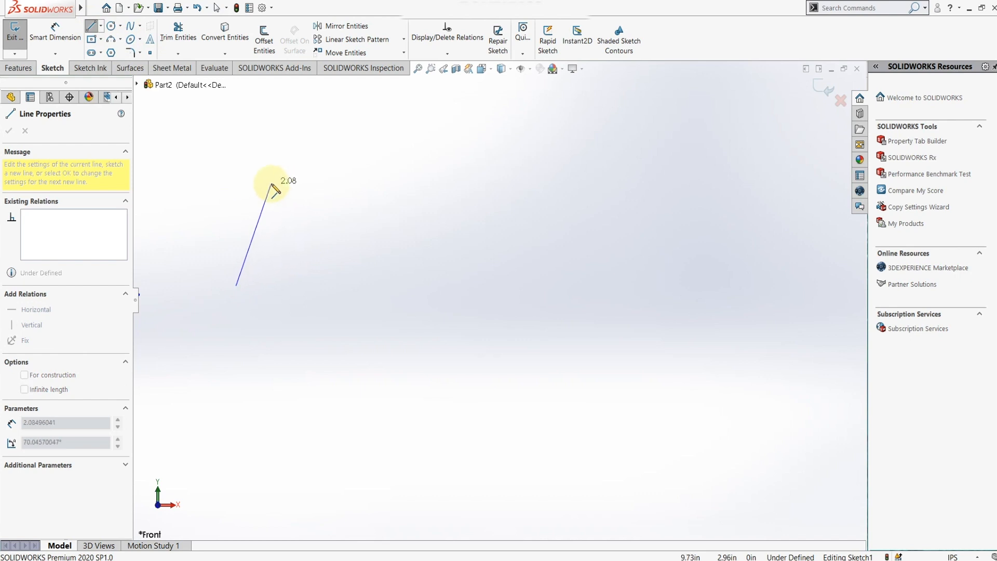
click(278, 187)
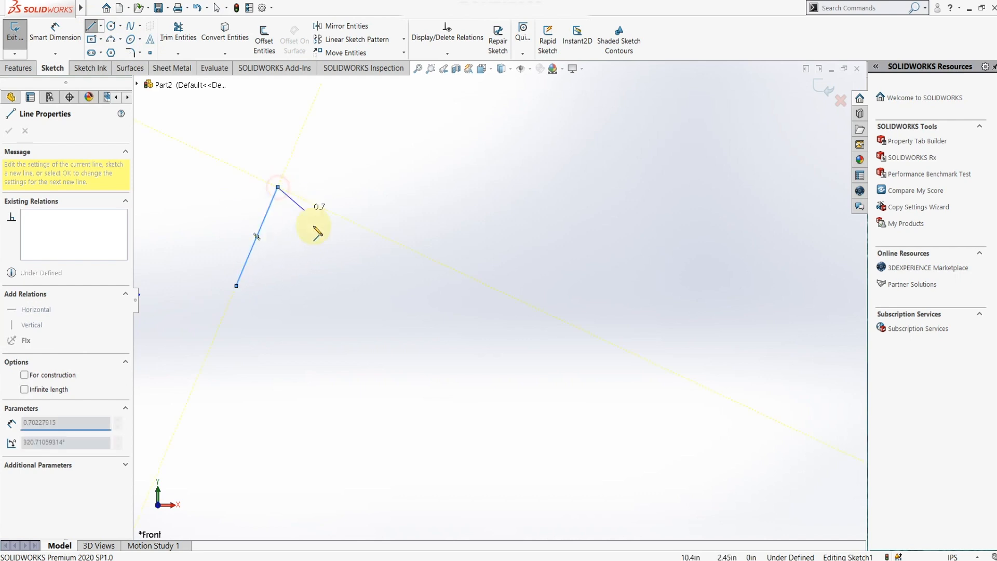
click(325, 286)
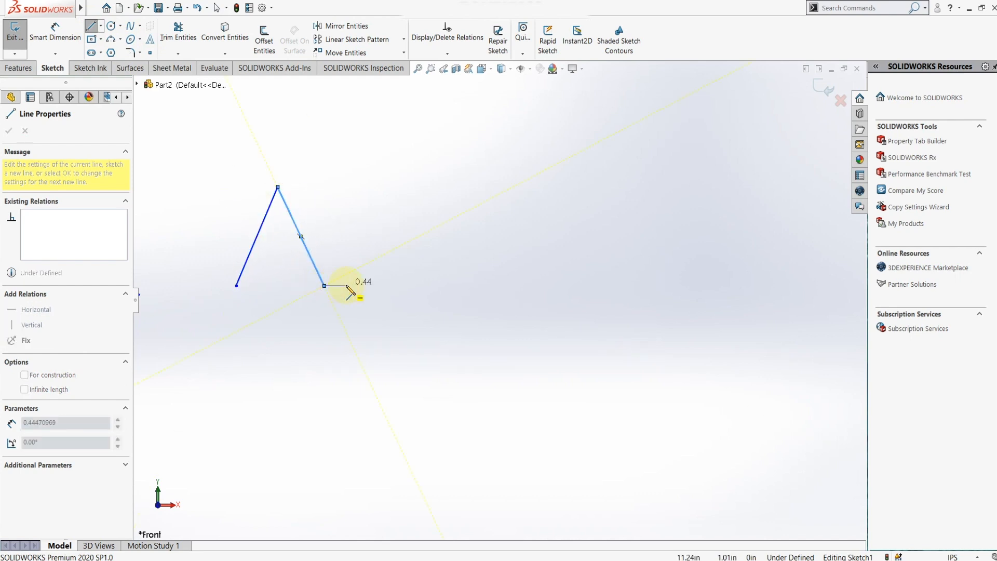
key(Escape)
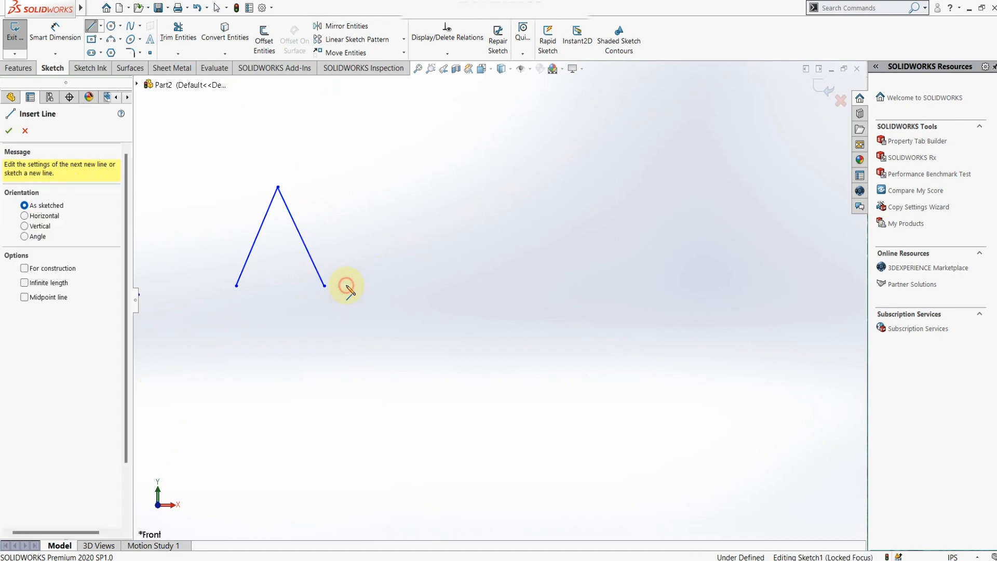
- Sketch a three-point arch-shaped spline beside the inverted V, roughly matching its height and base level
click(131, 27)
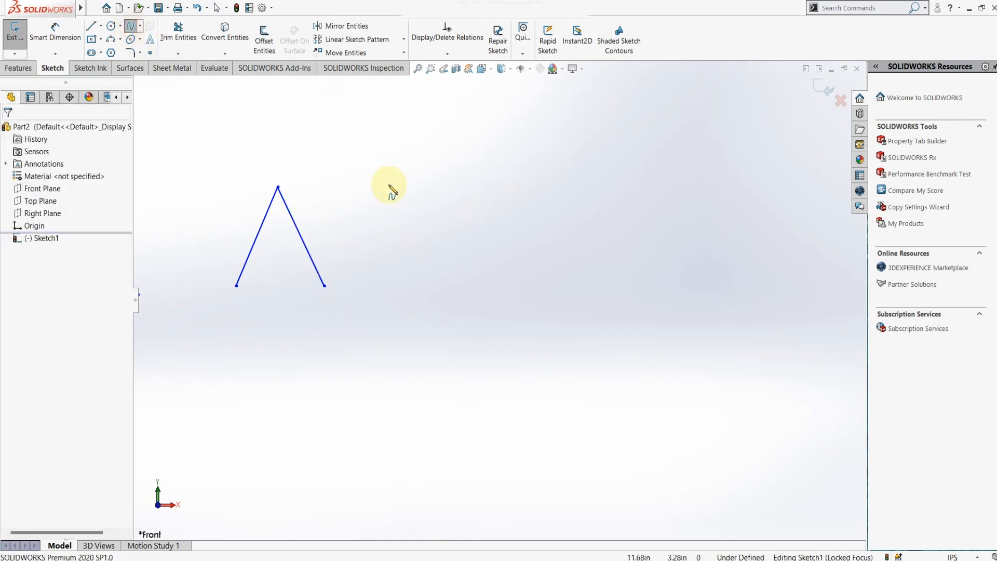
click(382, 286)
click(431, 190)
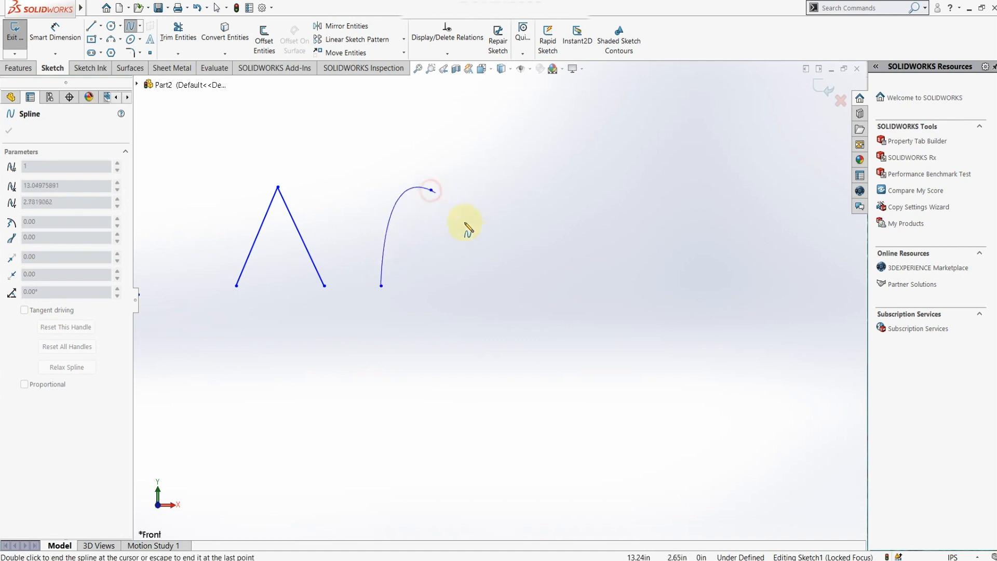
double_click(484, 284)
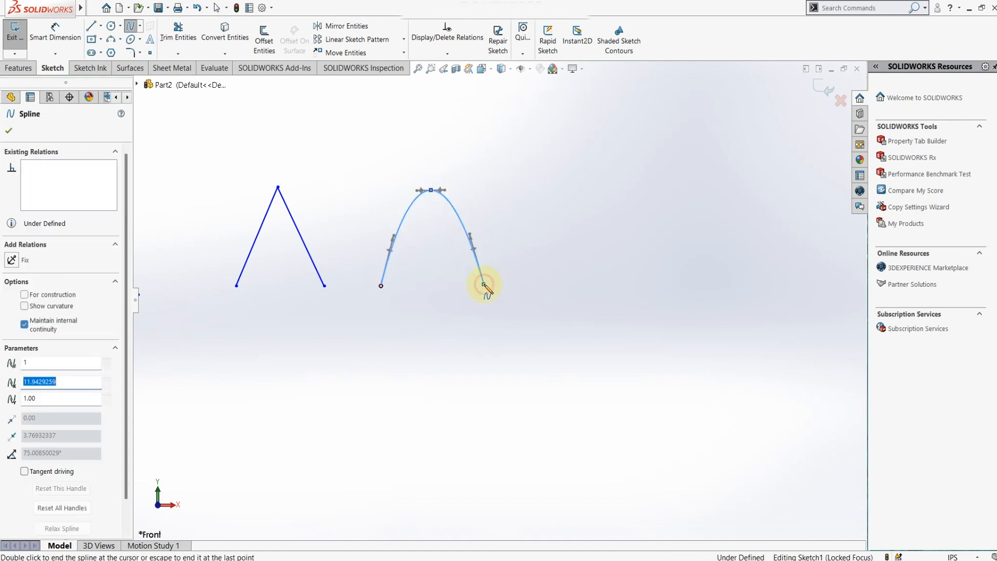
- Sketch a three-point arc bulging upward beside the spline, with a radius of about 1.22 in and a sweep of about 153°
click(111, 40)
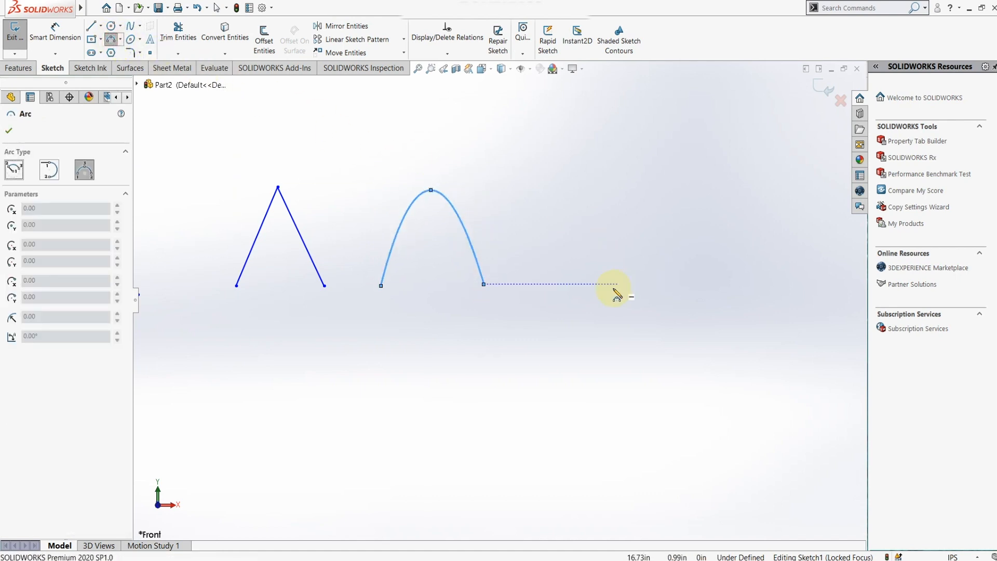
click(576, 284)
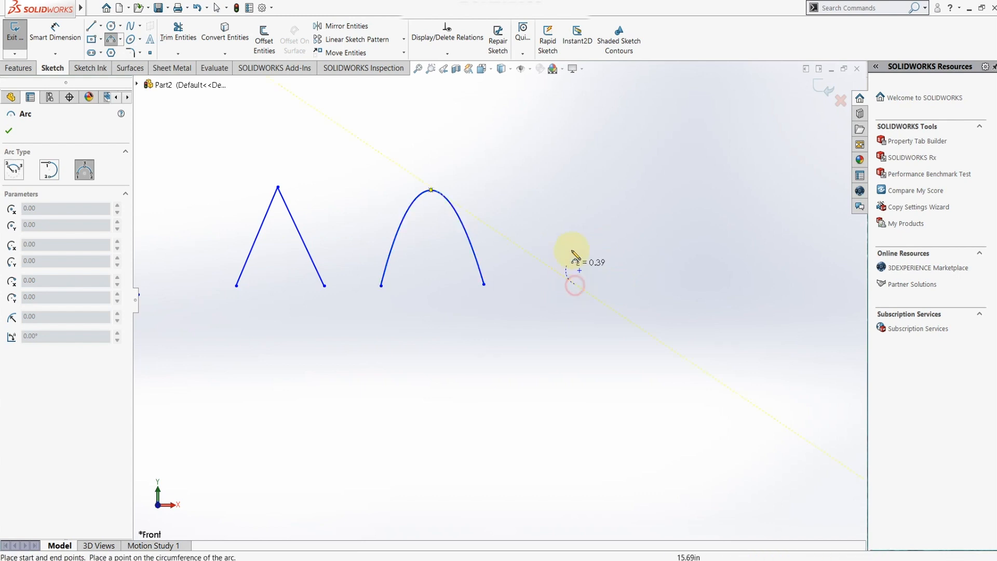
click(692, 284)
click(633, 236)
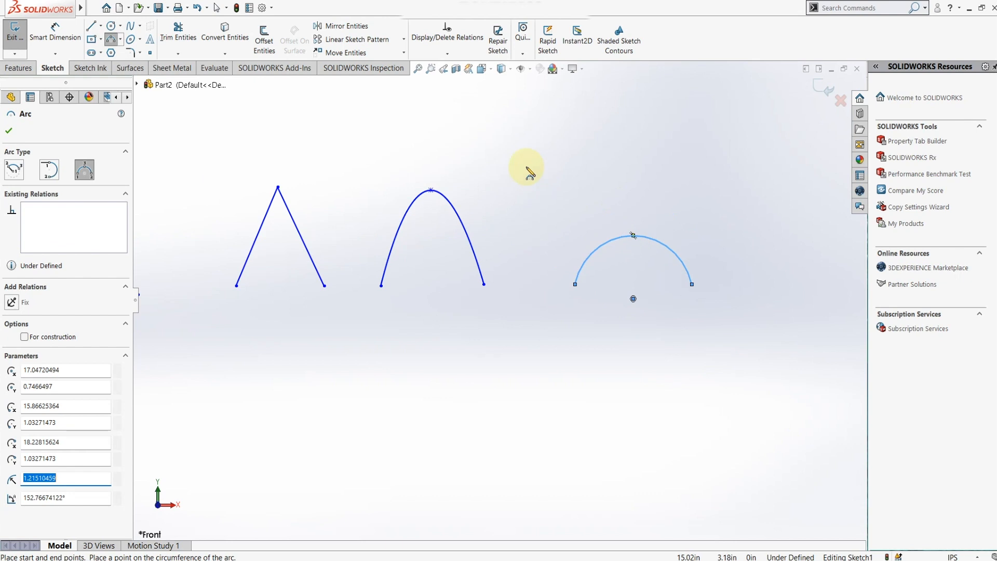
- Sketch a conic between the inverted V's lower endpoints with its top vertex on the V's apex and its shoulder about halfway up
click(139, 40)
click(151, 92)
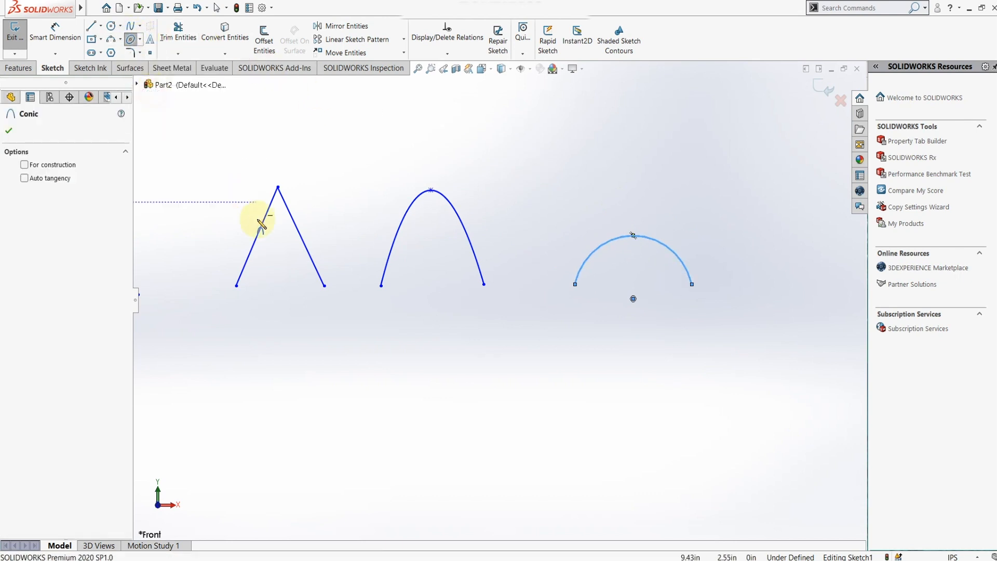
click(236, 286)
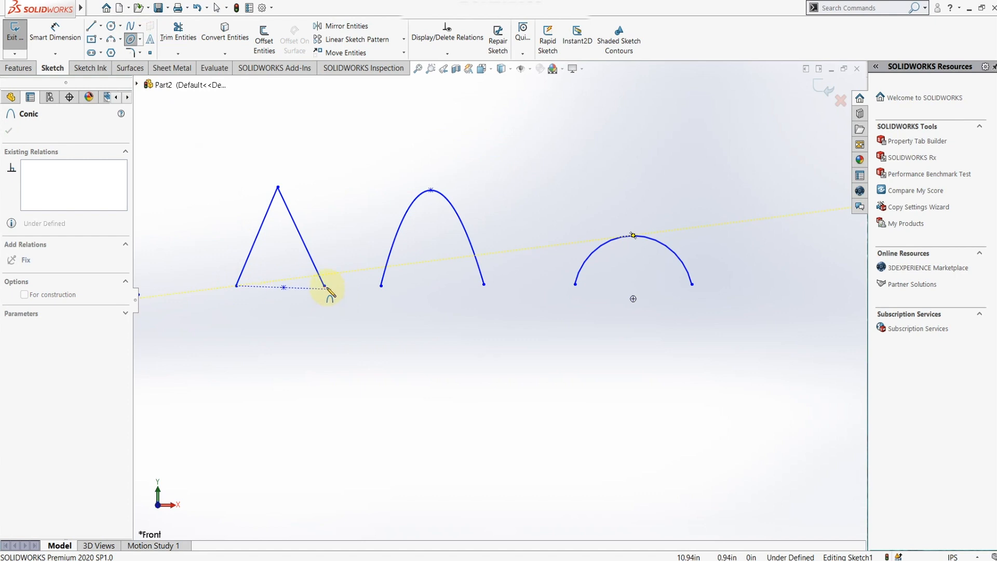
click(324, 287)
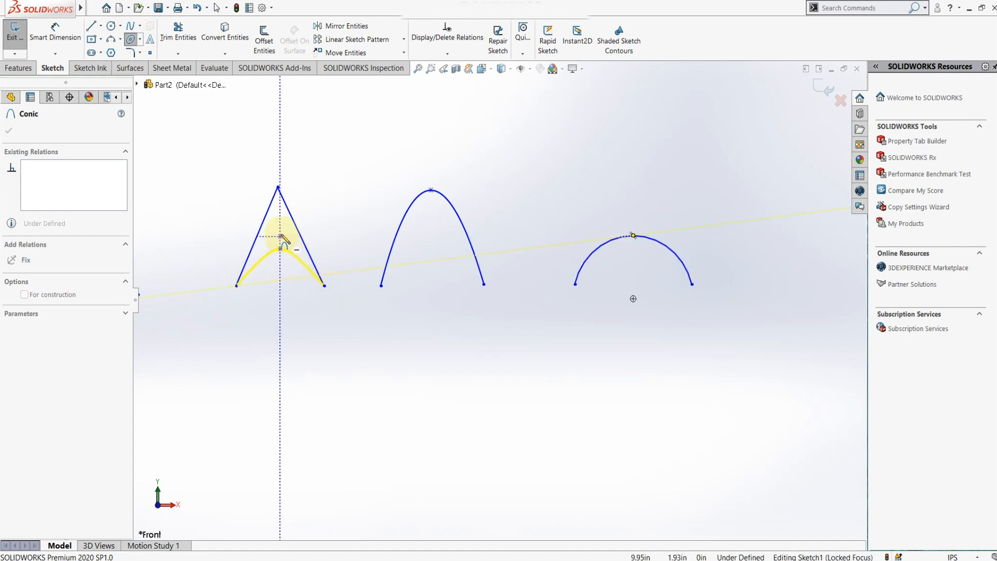
click(277, 187)
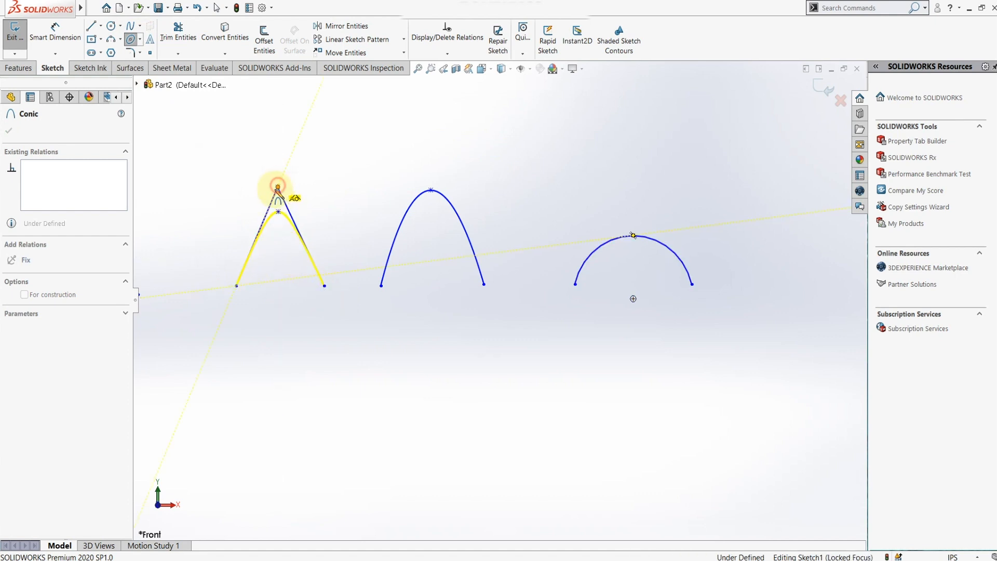
click(280, 238)
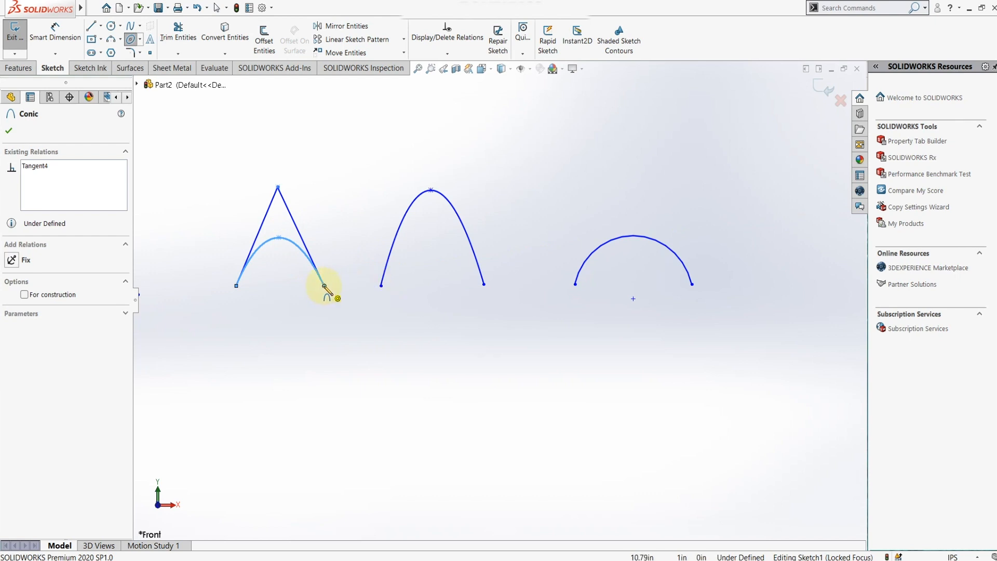
- Connect the inverted V's inner lower endpoint to the spline's nearest endpoint with a downward conic, its shoulder about halfway to the top vertex
click(325, 286)
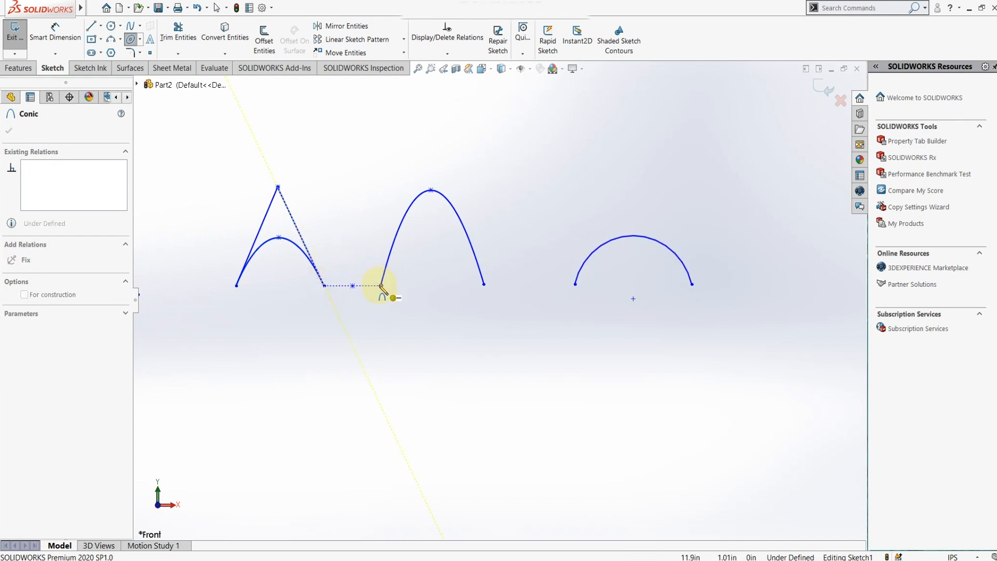
click(381, 286)
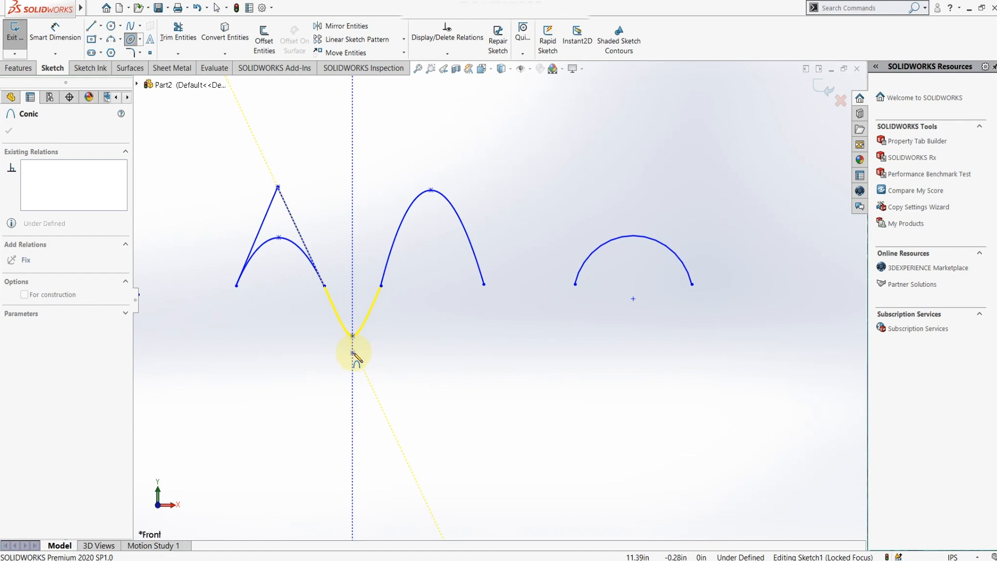
click(353, 353)
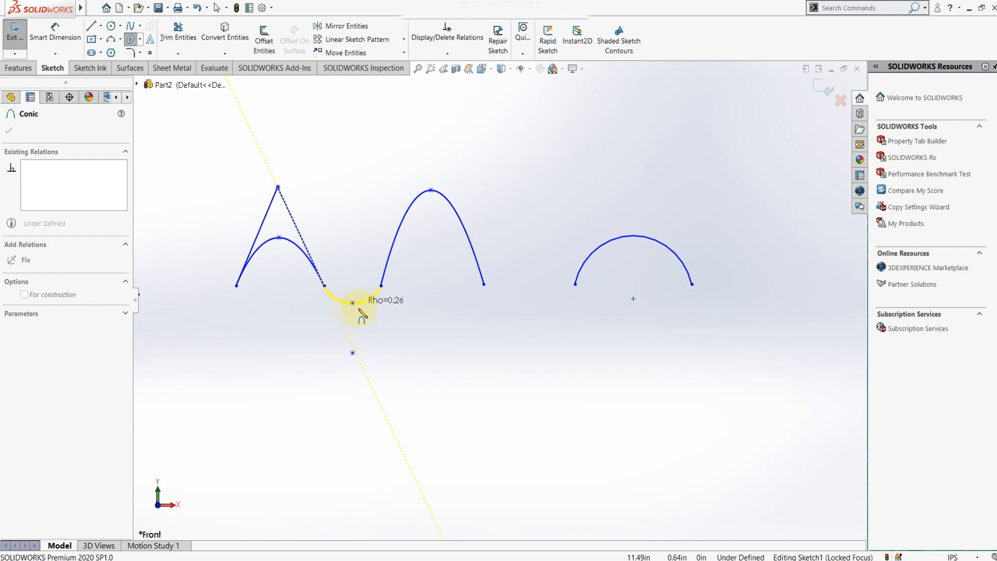
click(353, 321)
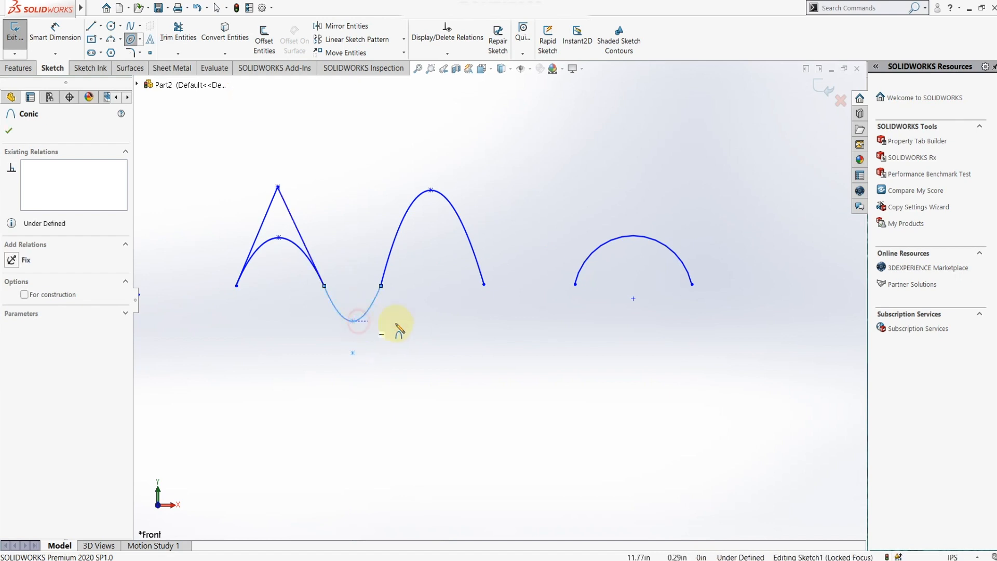
- Bridge the gap between the spline and the arc with a downward conic, placing its shoulder about two-thirds of the way to the vertex
click(484, 285)
click(575, 284)
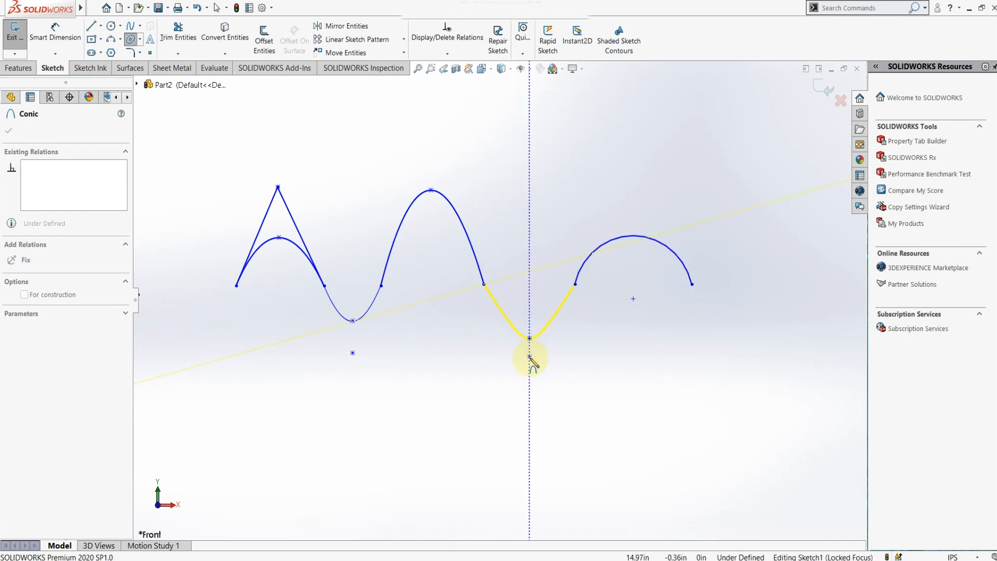
click(529, 368)
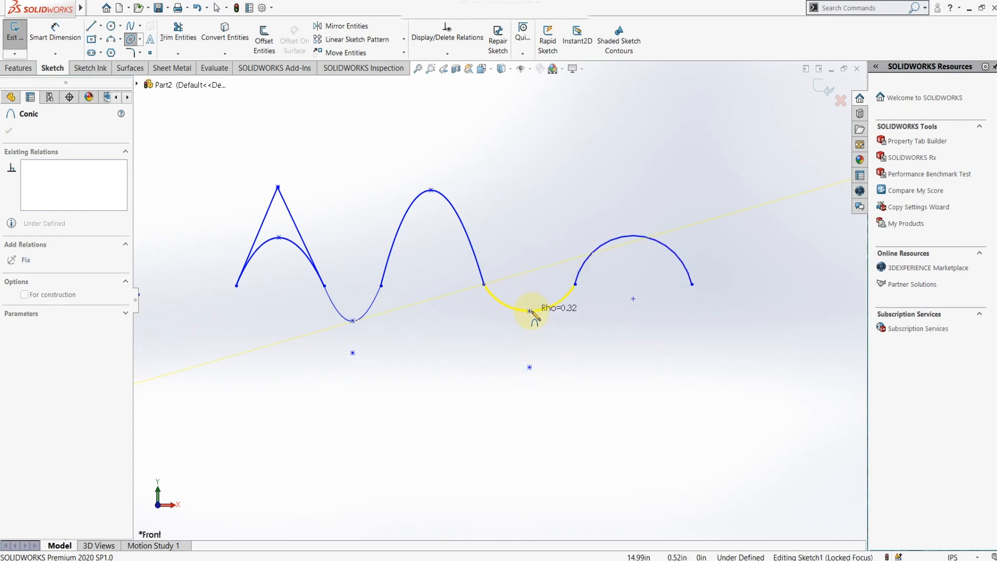
click(530, 342)
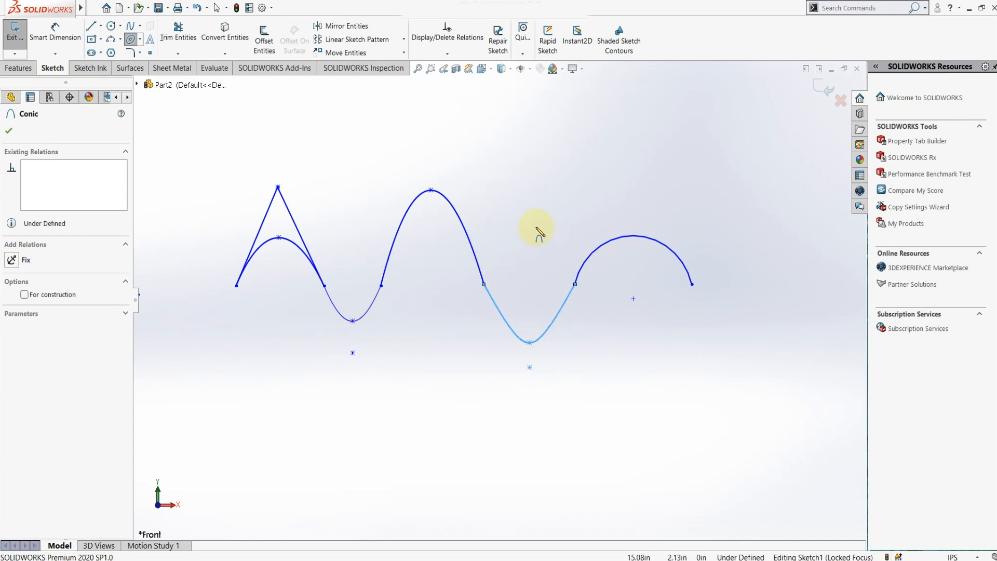
key(Escape)
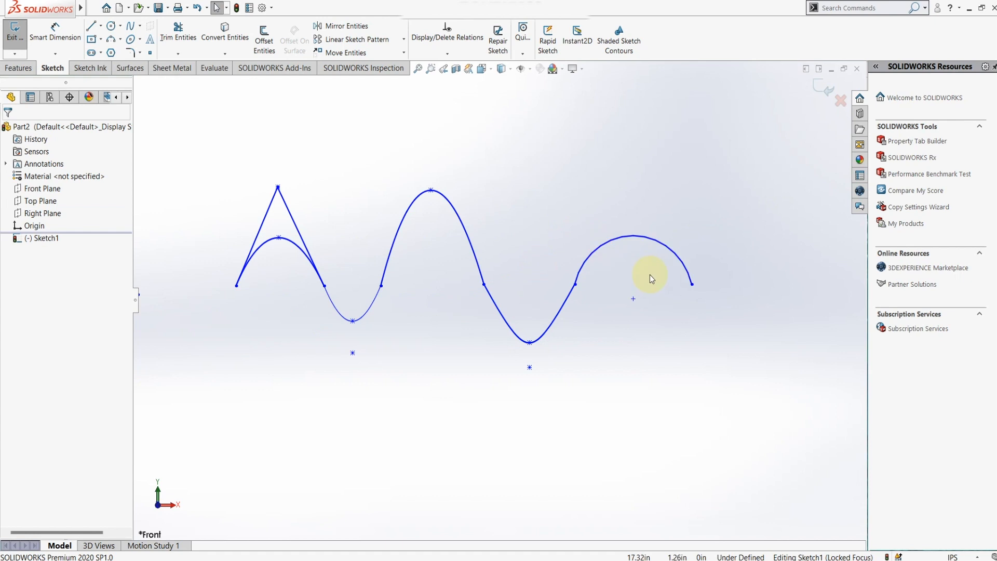
scroll(690, 348, up, 7)
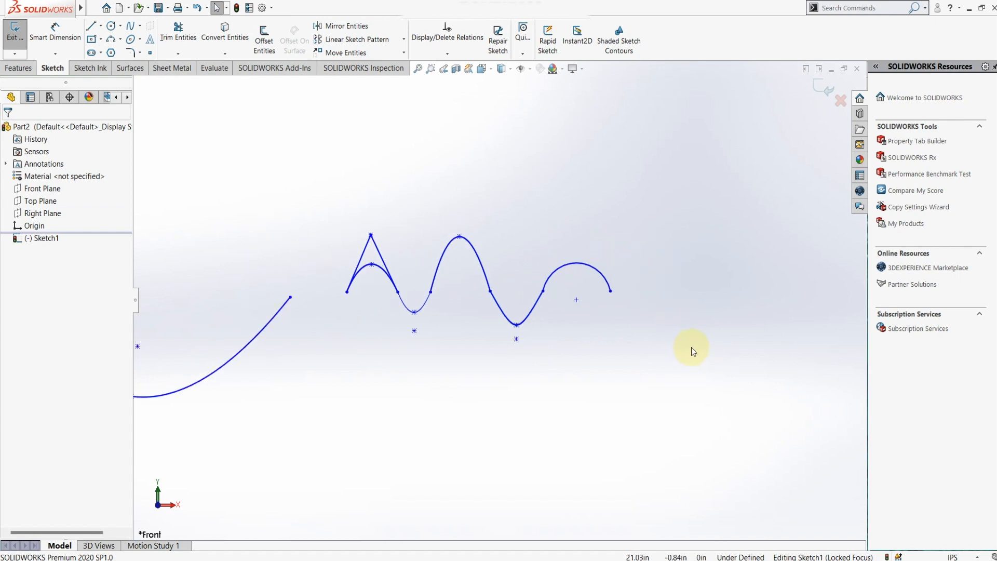
scroll(207, 310, down, 2)
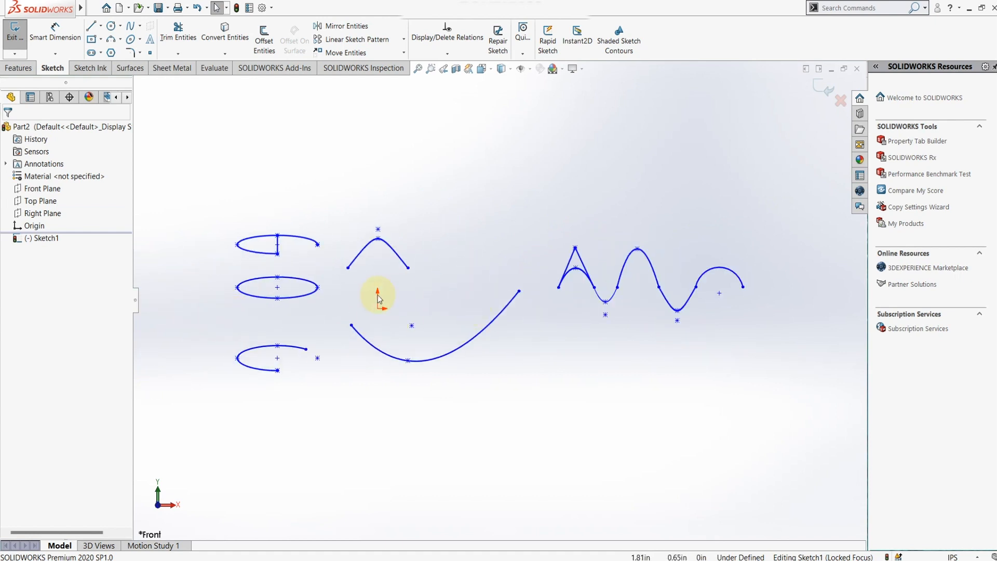
scroll(396, 299, down, 1)
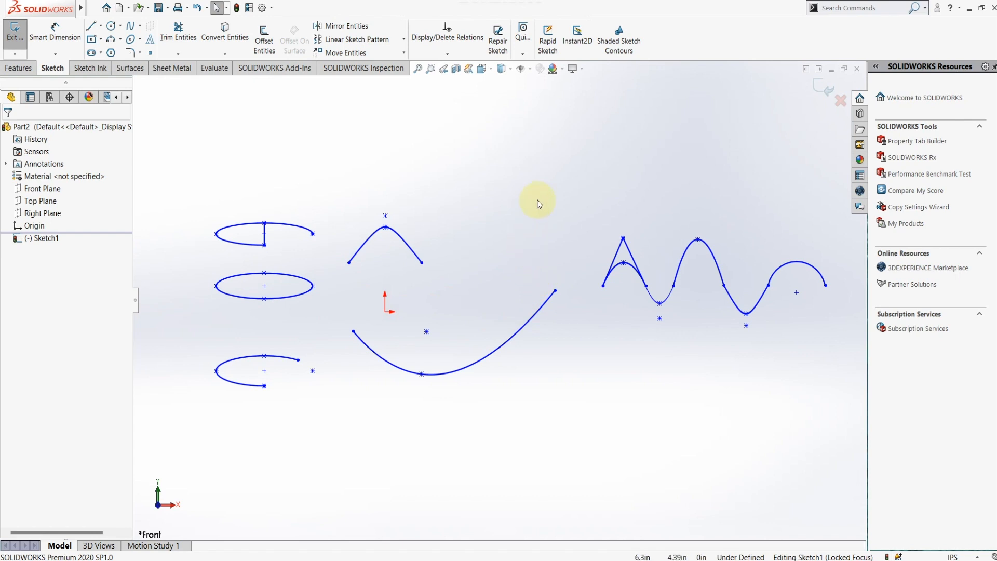